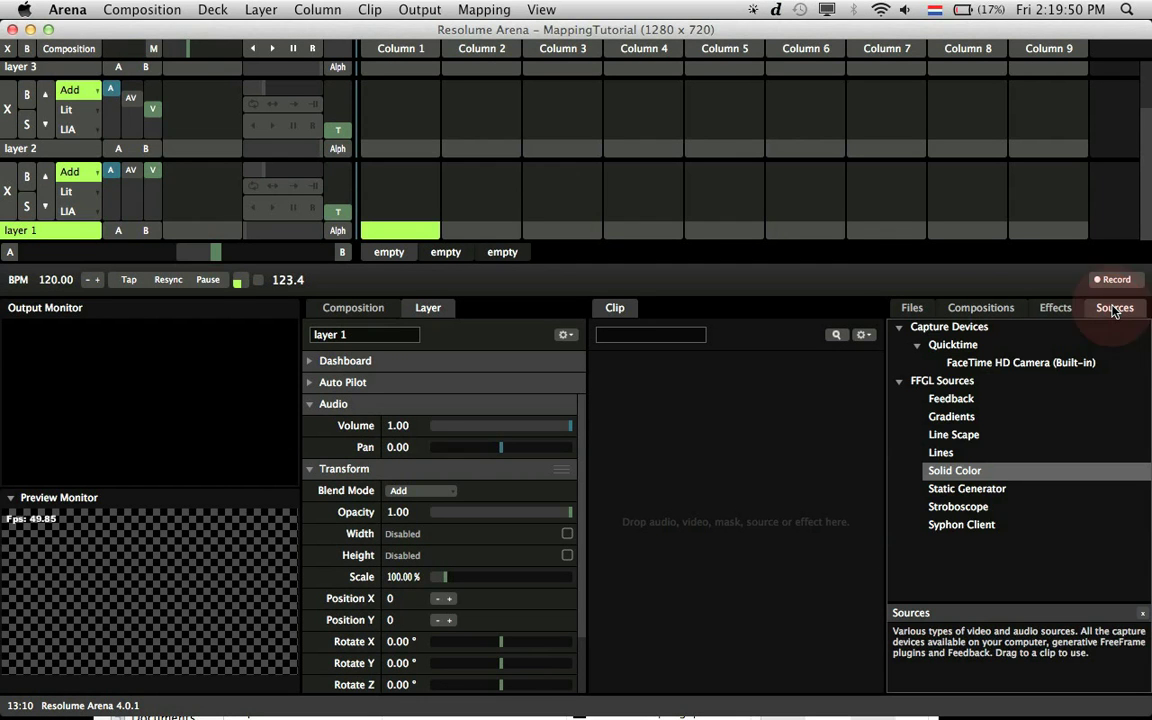
Add a Solid Color clip to layer 1, play it, and set its saturation to 0 for white.
drag(955, 470, 399, 198)
click(399, 198)
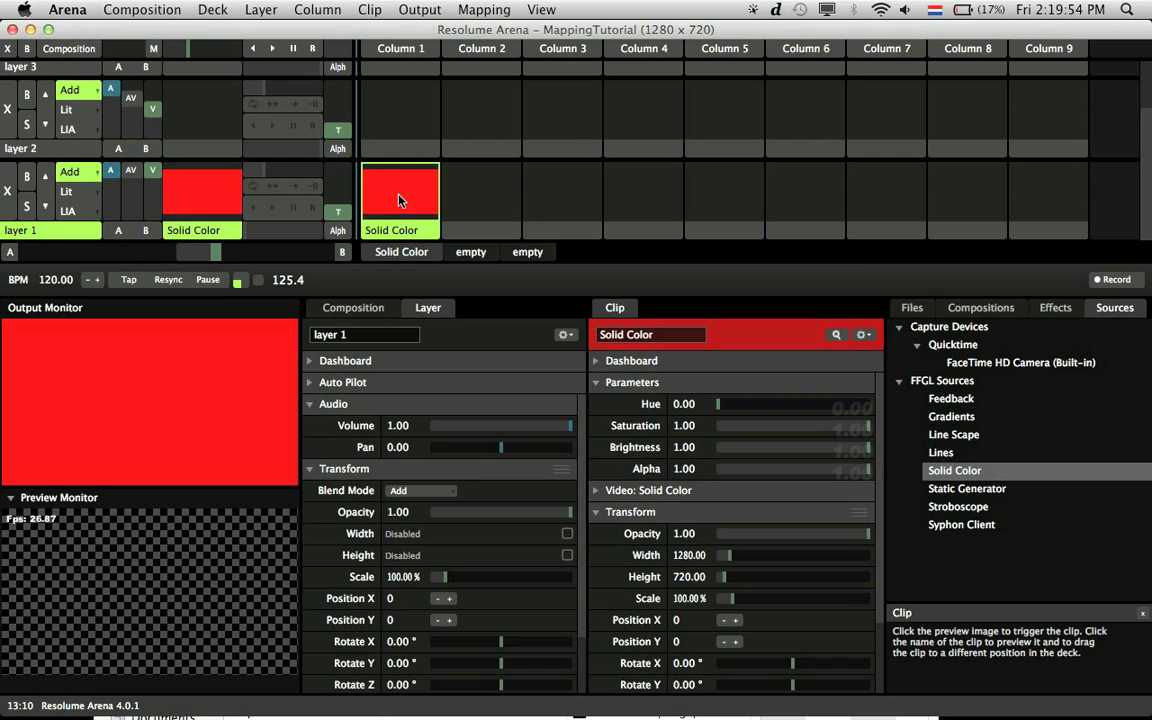
drag(860, 430, 670, 428)
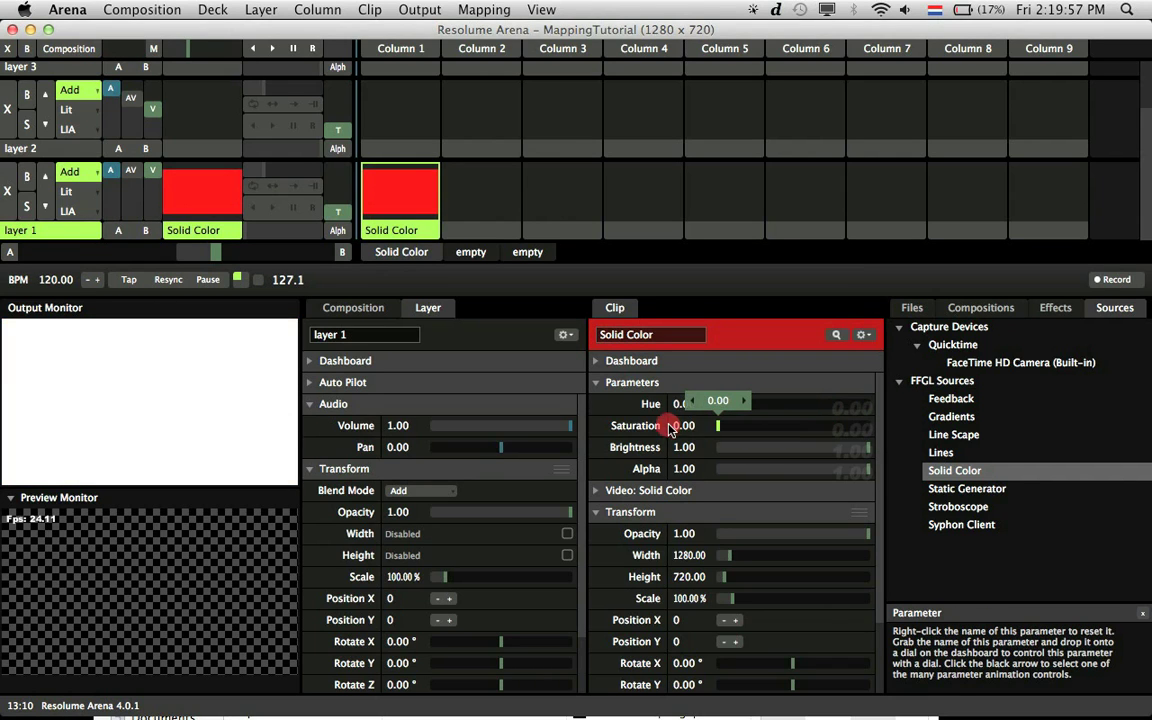
click(420, 9)
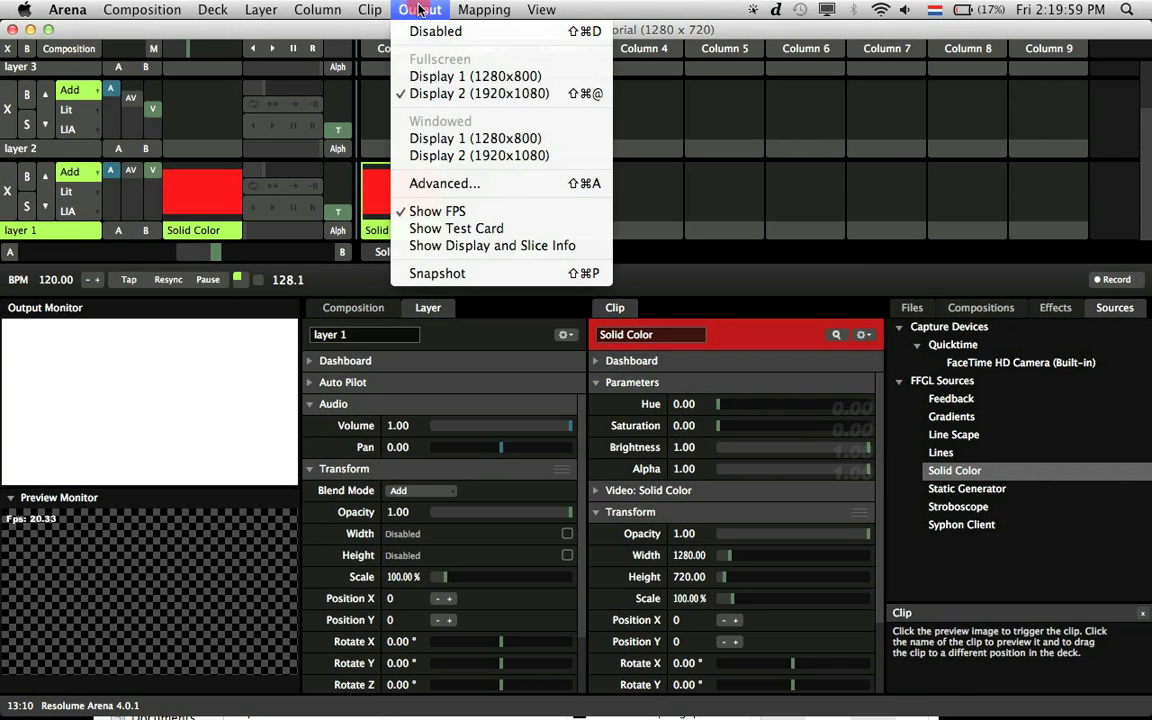
Keep fullscreen output on Display 2 and open the Advanced Screen Setup.
click(432, 94)
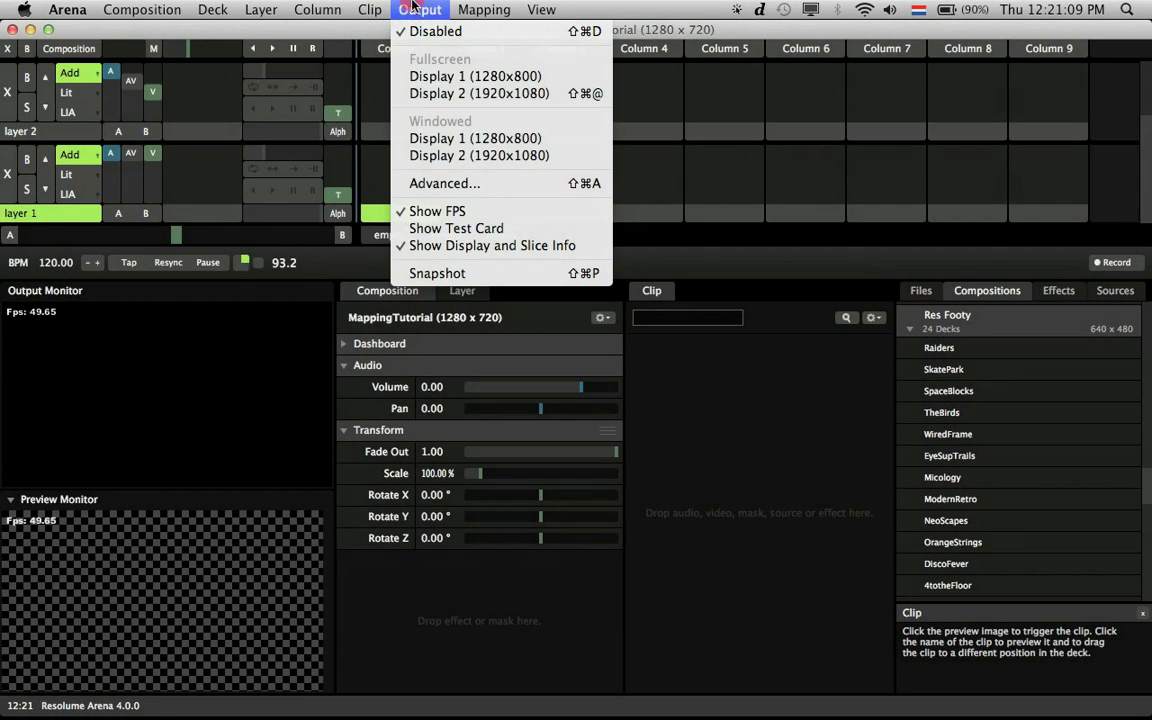
click(428, 184)
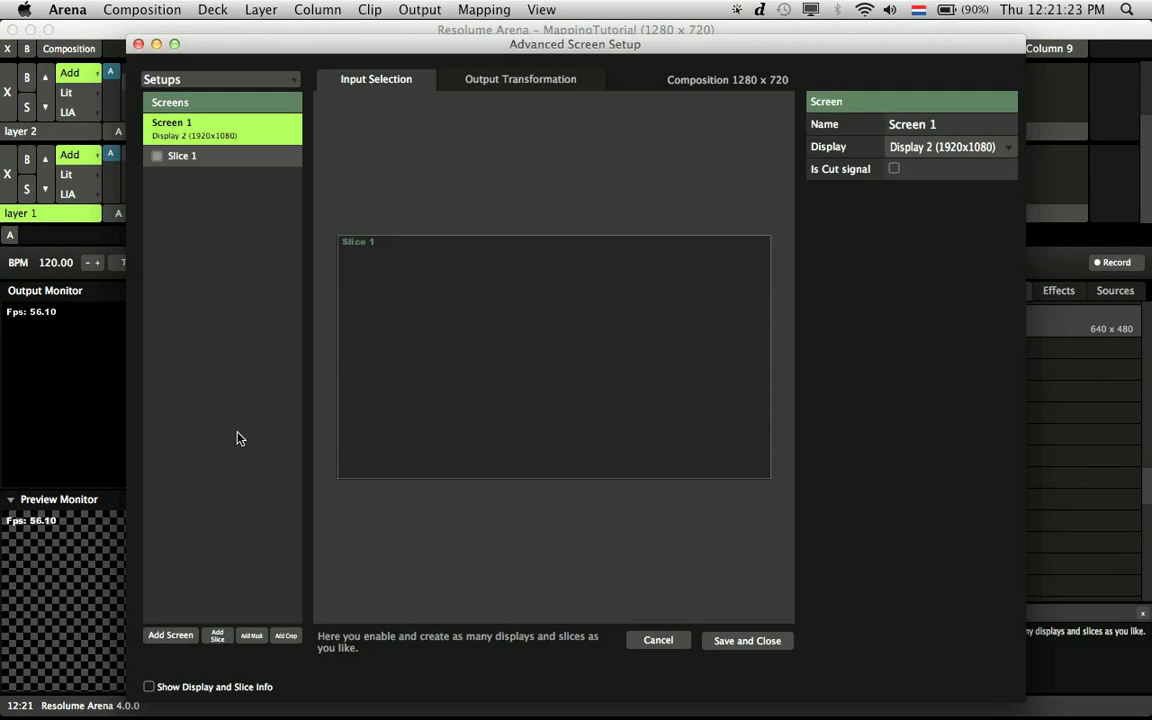
Enable display and slice info, then show Slice 1's grid under Output Transformation.
click(148, 687)
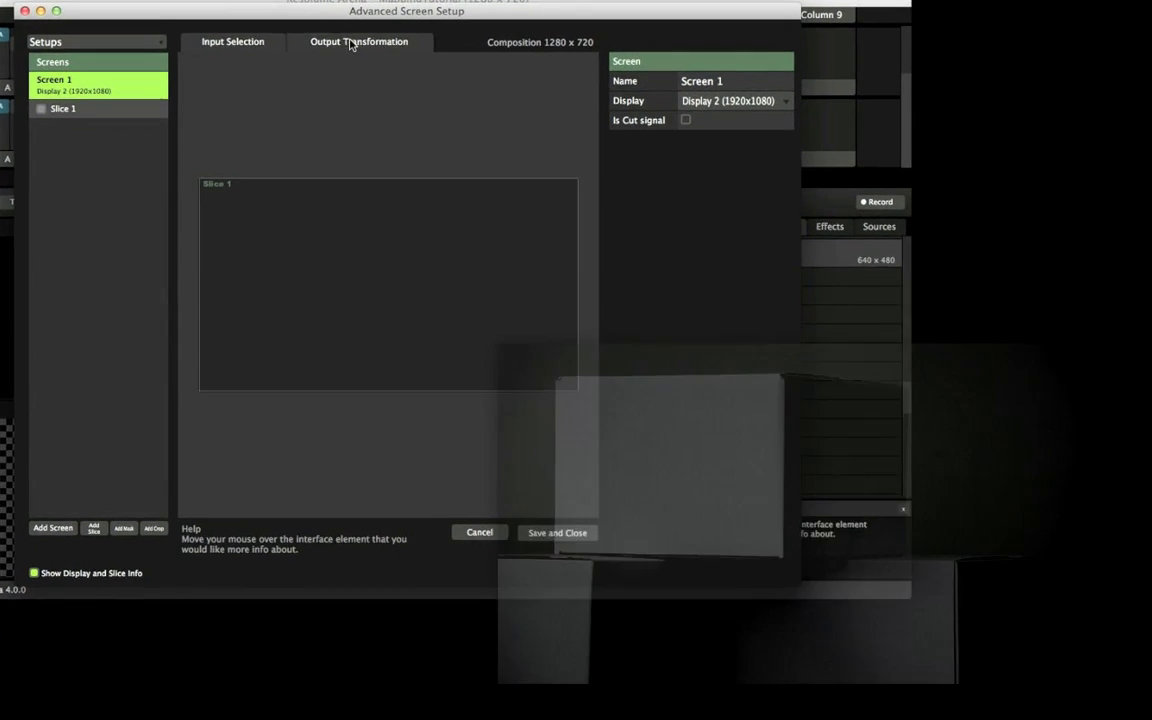
click(352, 44)
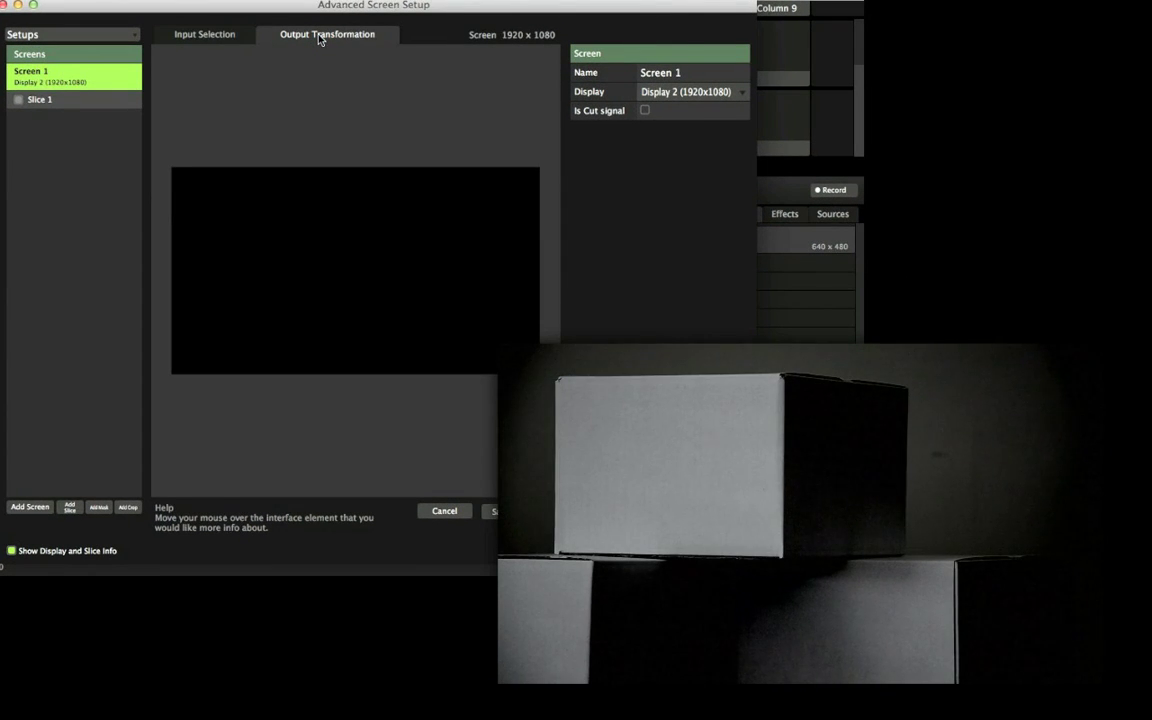
click(48, 99)
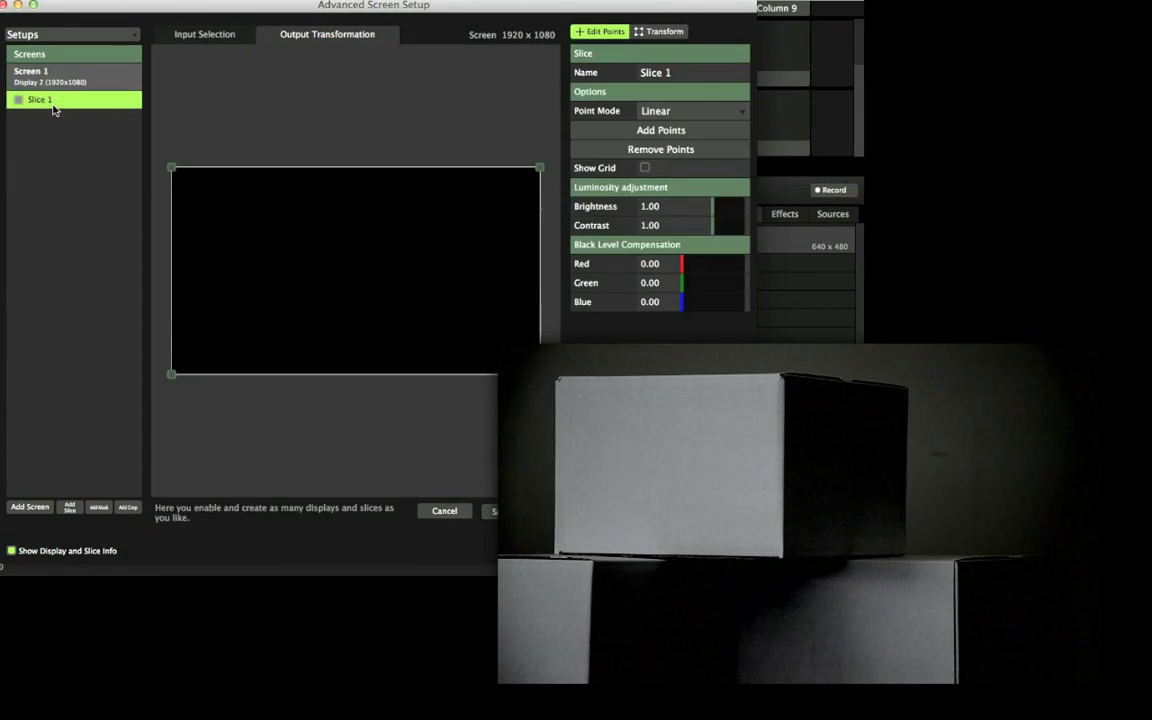
click(645, 168)
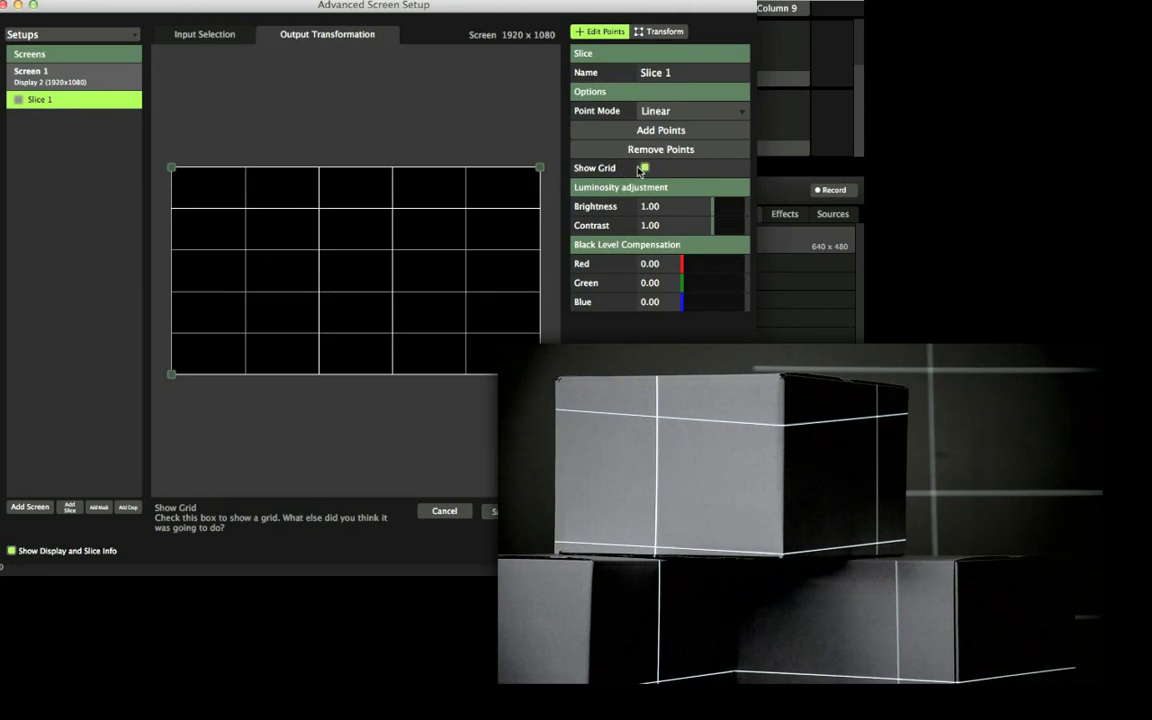
Fit Slice 1's four corners onto the top box's front face, fine-tuned with arrow nudges.
drag(173, 171, 300, 205)
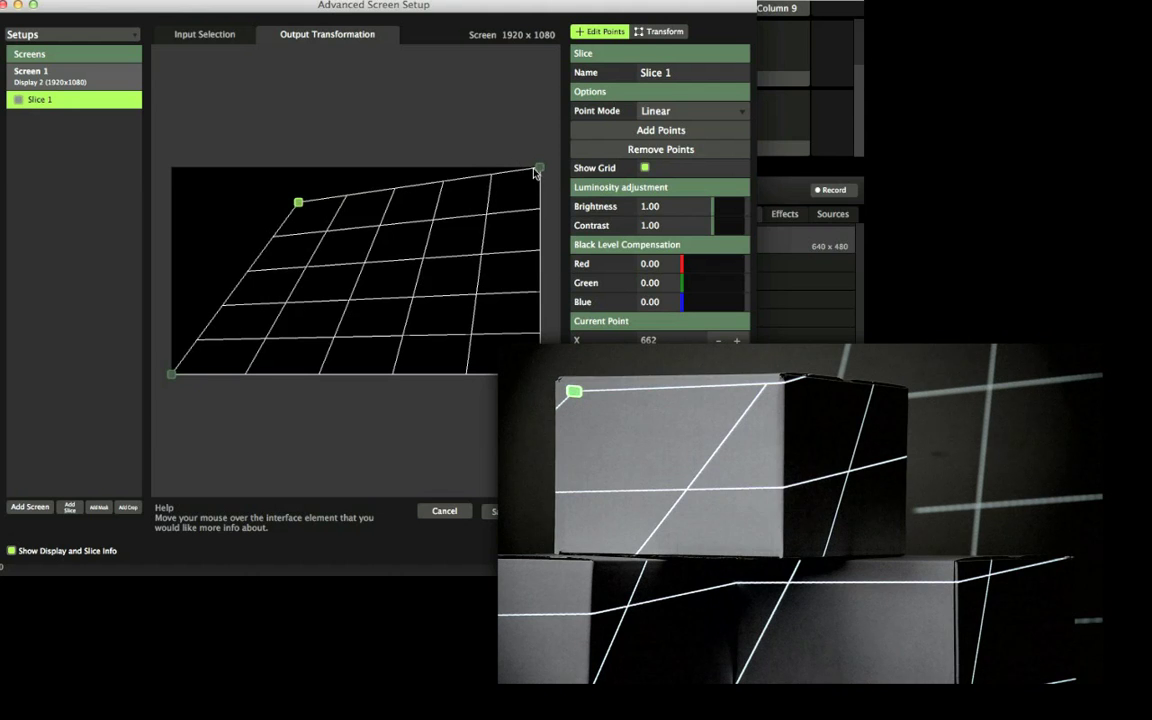
drag(539, 170, 349, 199)
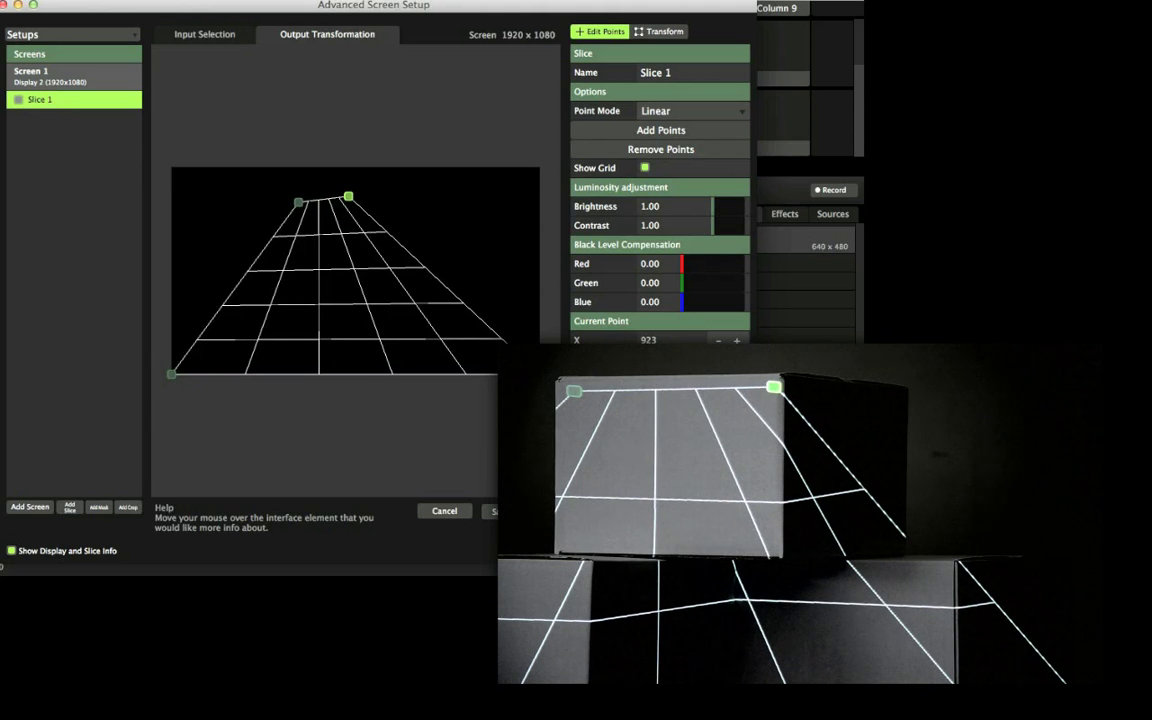
drag(539, 373, 346, 247)
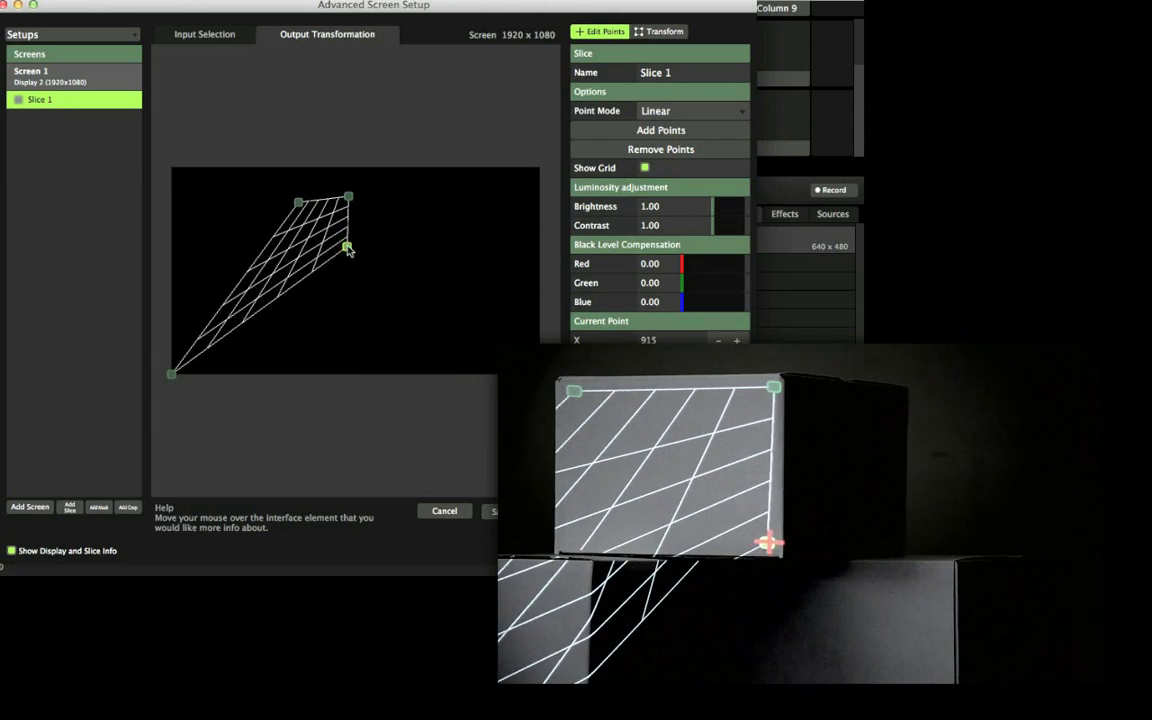
drag(170, 377, 282, 249)
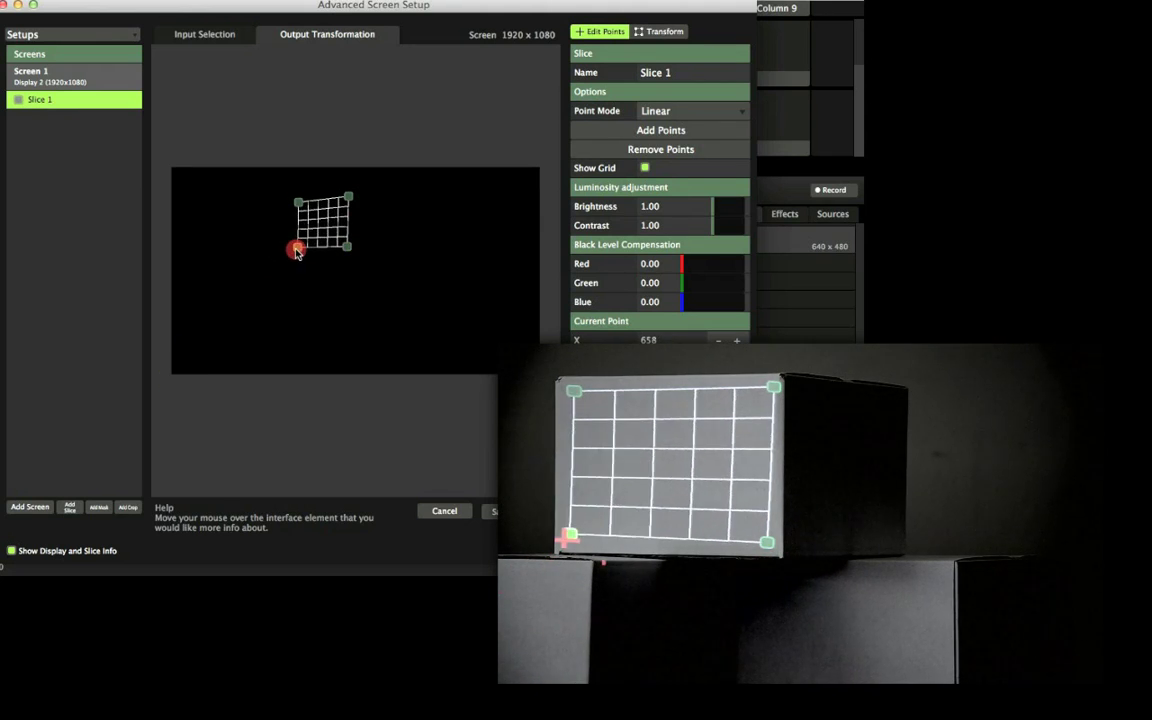
key(shift+Right)
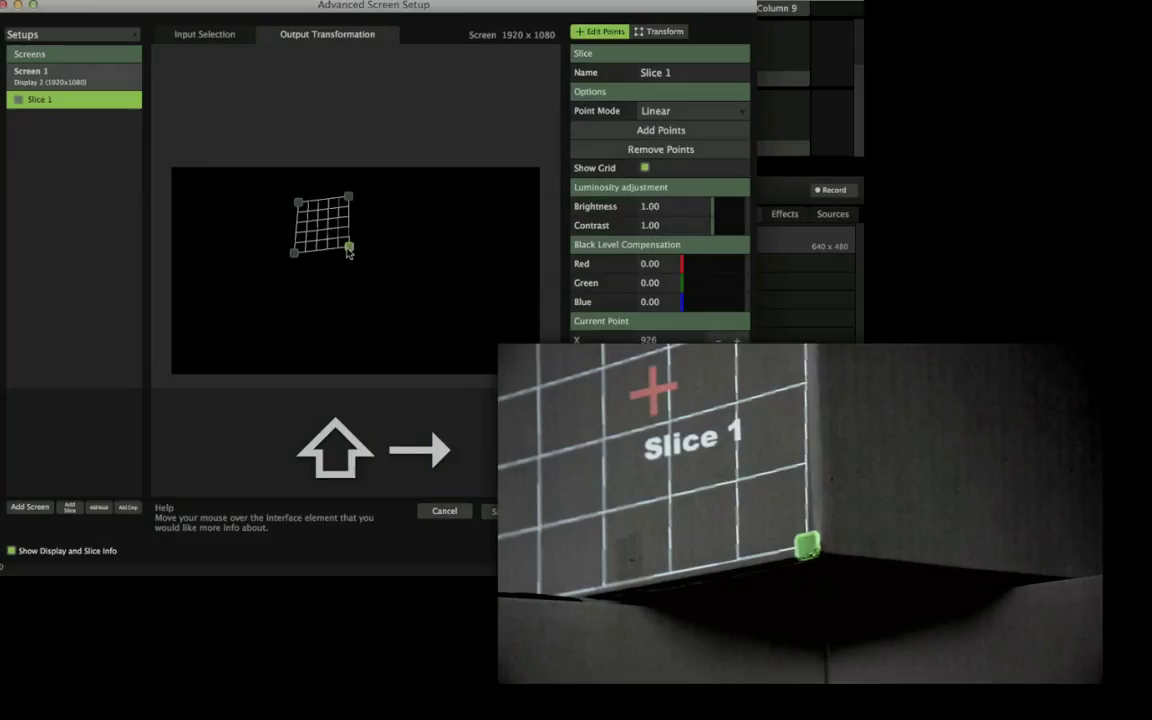
key(shift+Down)
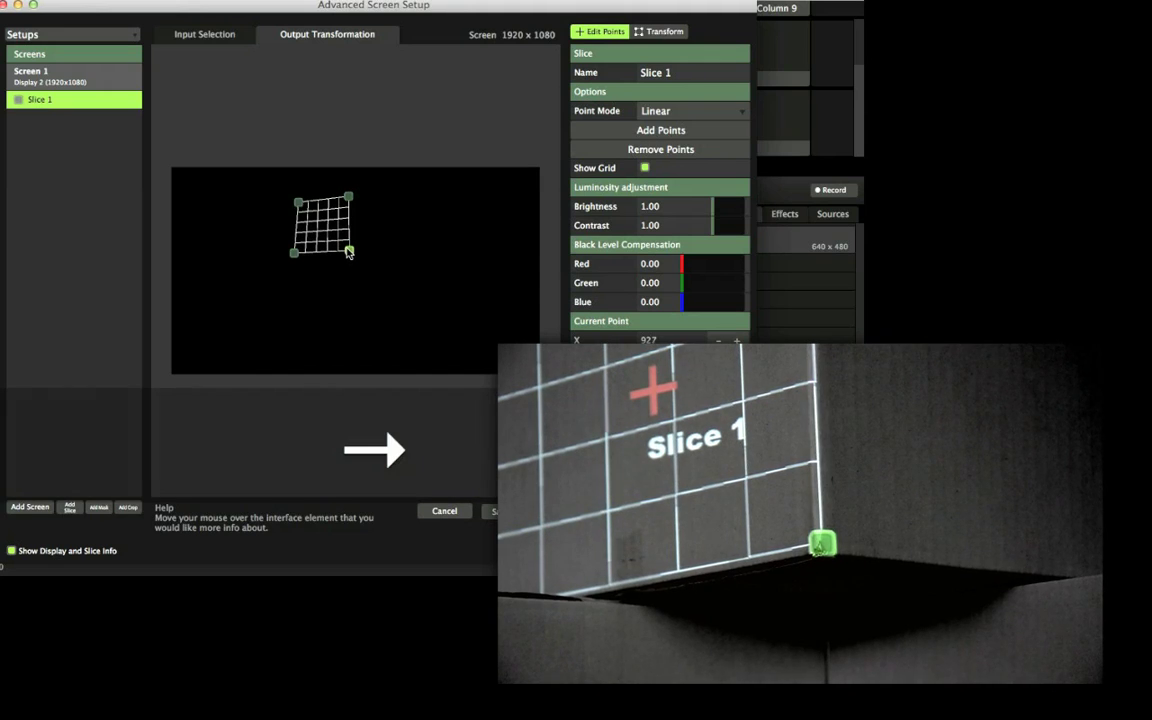
key(Right)
key(Right)
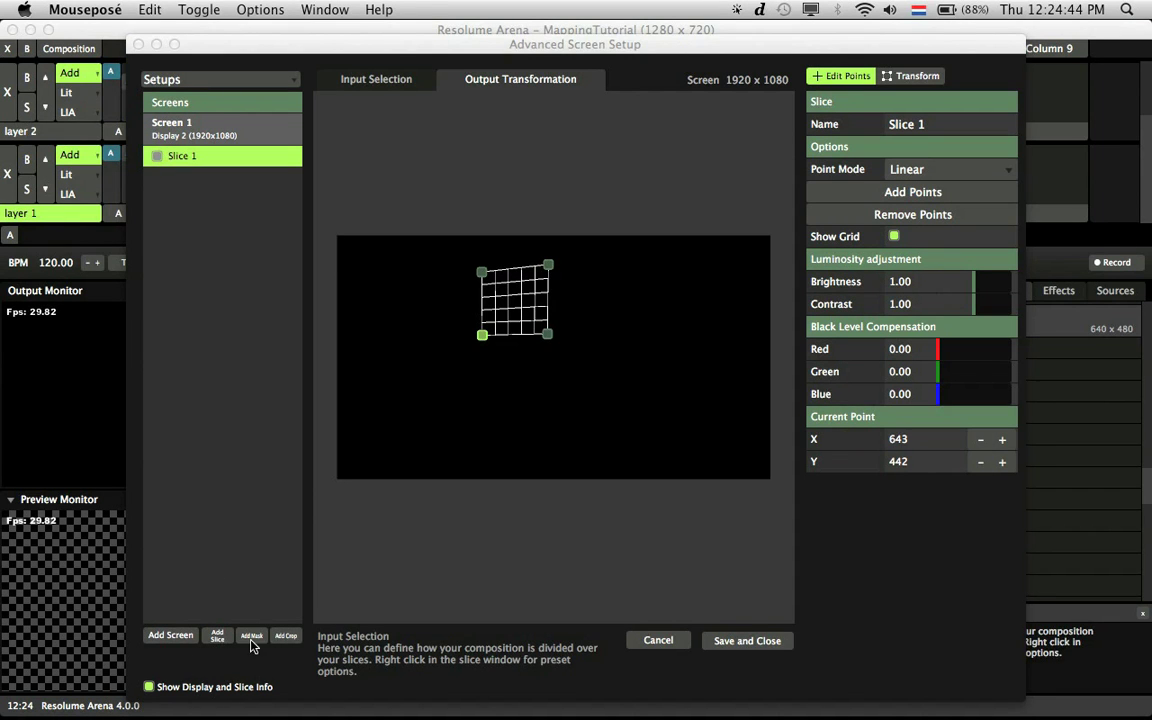
Add Slice 2 and fit its four corners onto the top box's right side face.
click(218, 638)
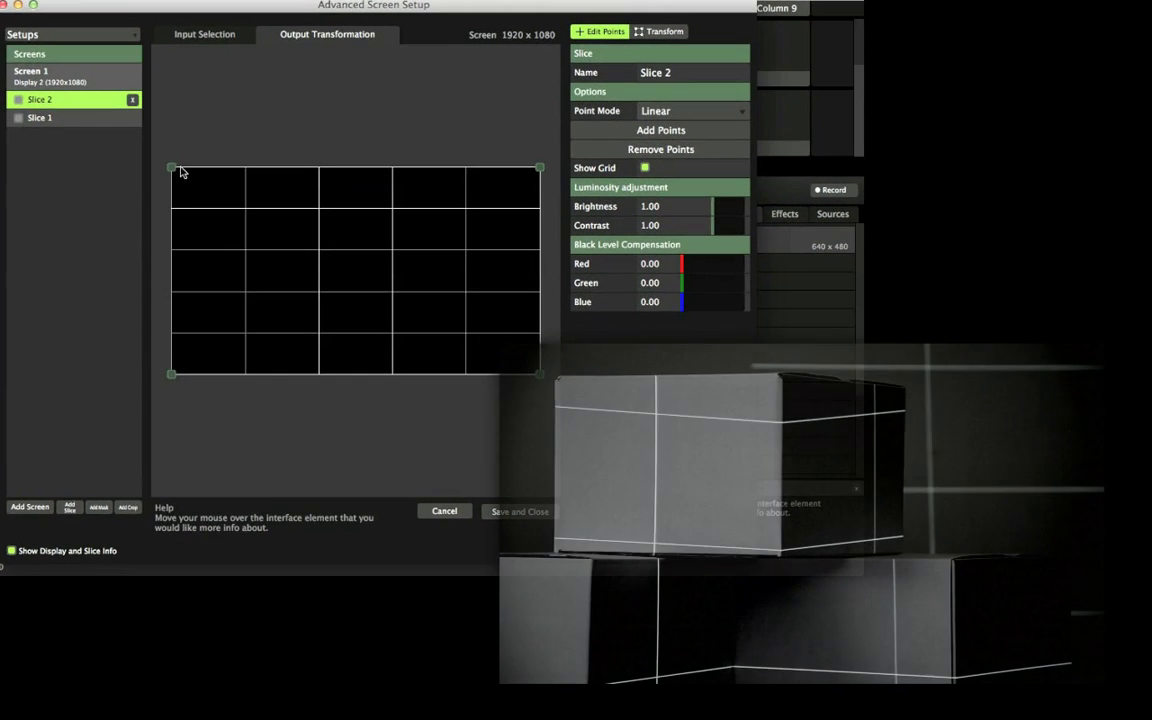
drag(172, 168, 353, 201)
drag(539, 168, 404, 205)
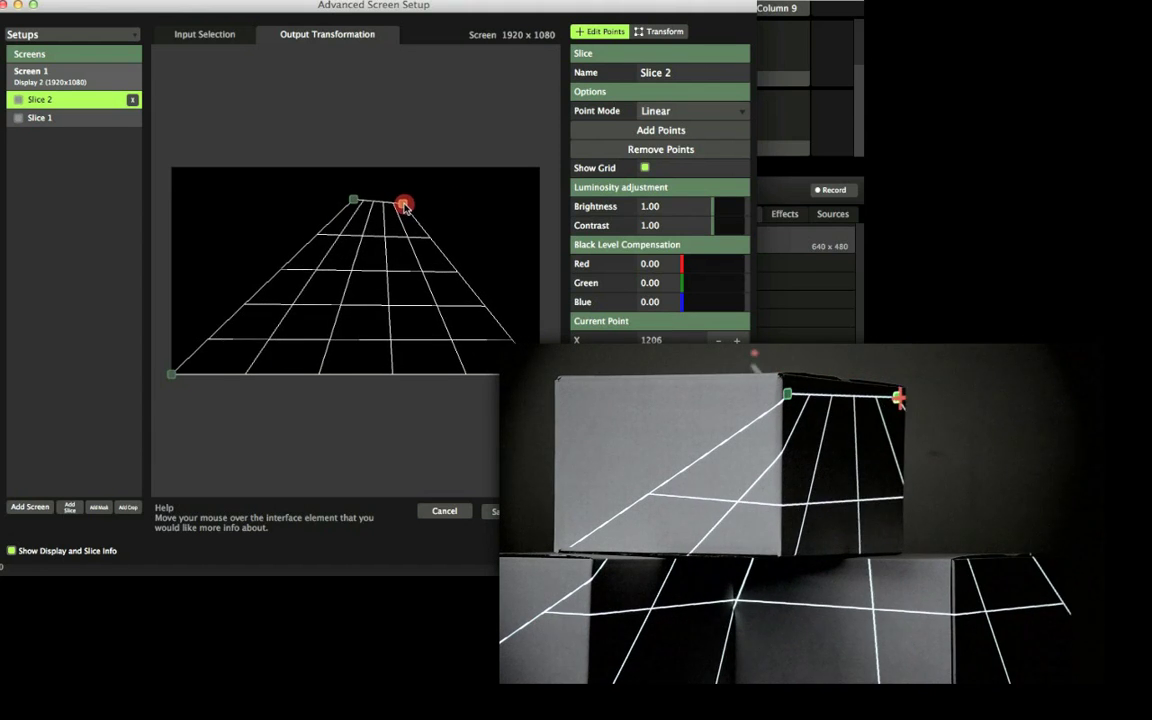
drag(172, 378, 353, 247)
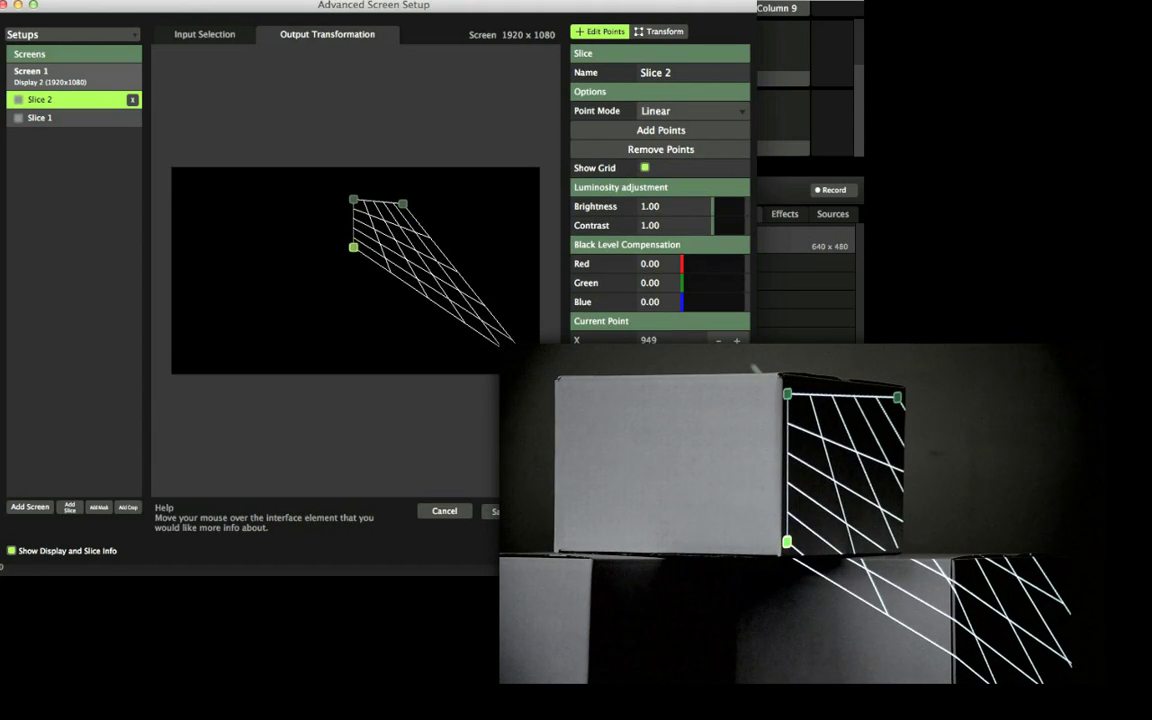
drag(515, 345, 401, 249)
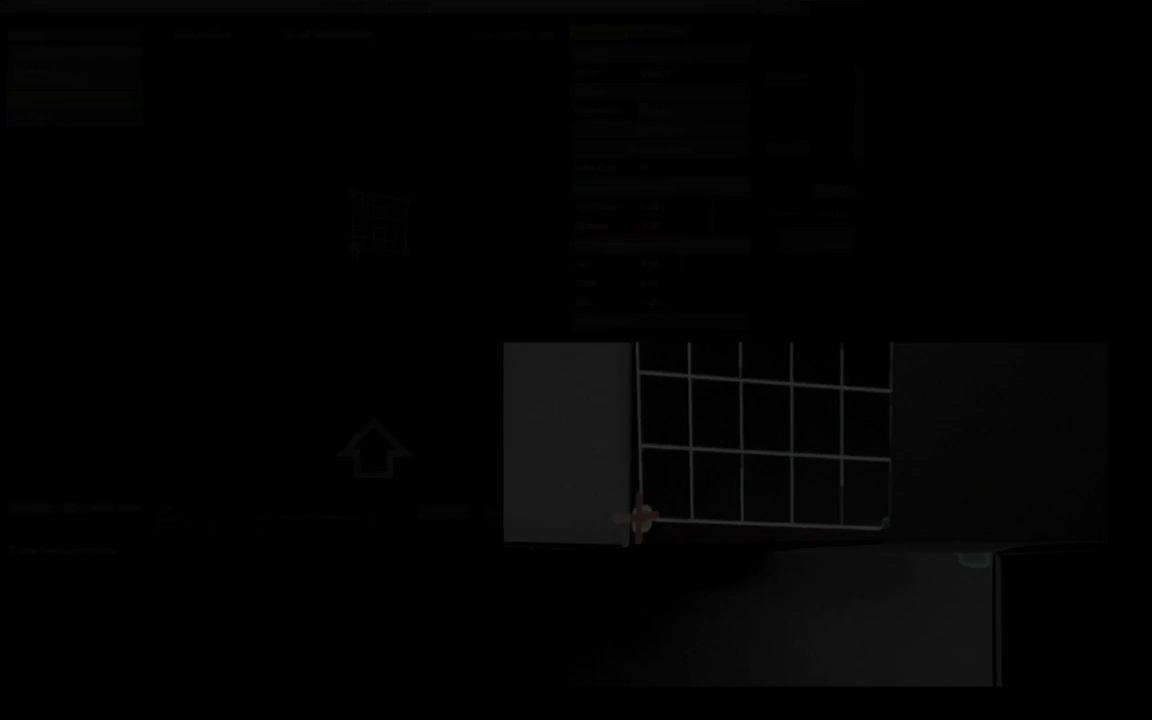
Nudge the current corner point down for a precise fit.
key(Down)
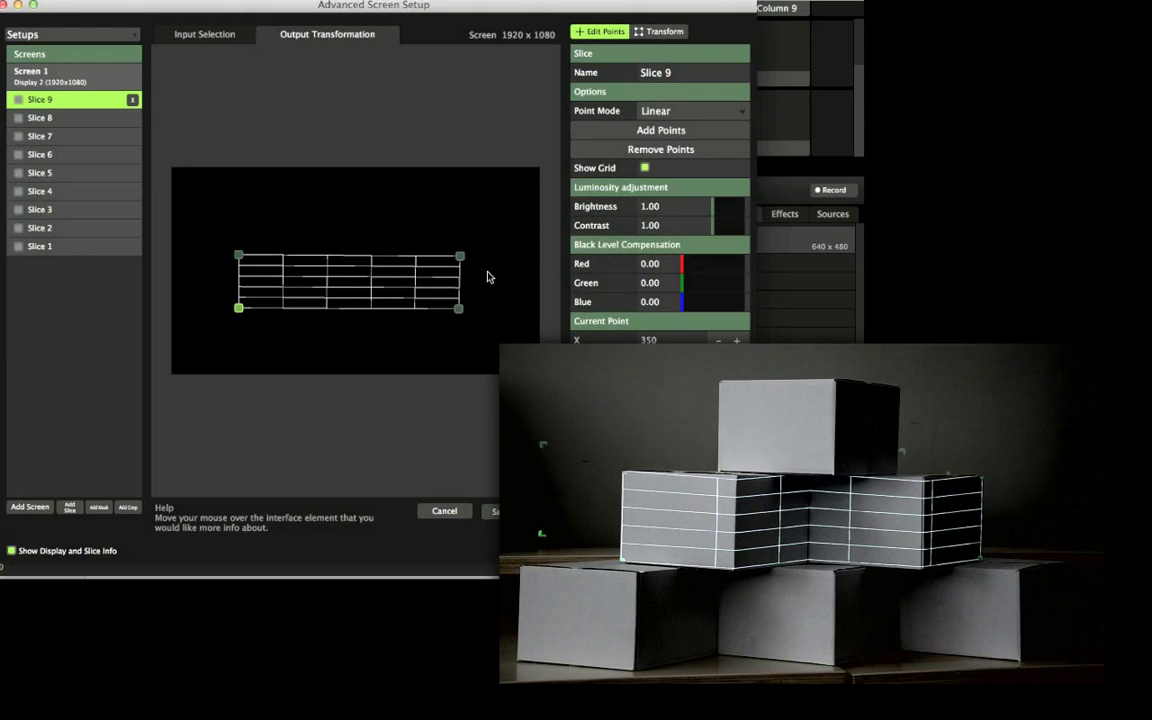
Add control points to Slice 9, raise its top-middle point, and shift one point column right.
click(661, 130)
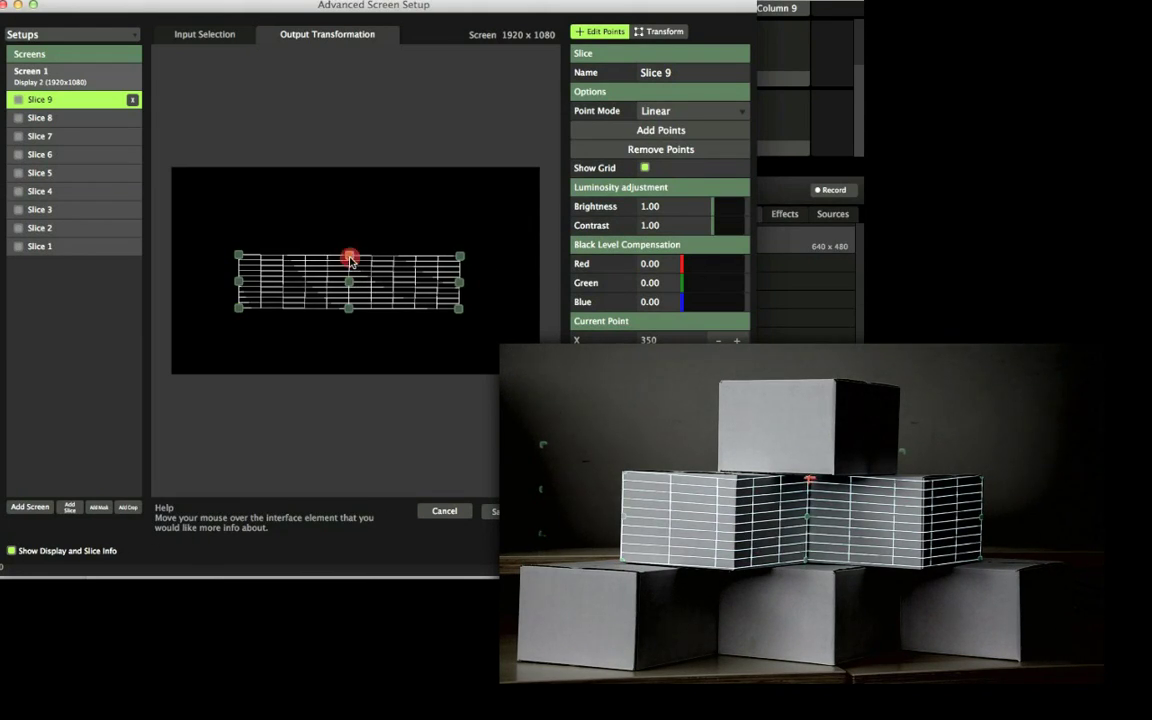
drag(350, 257, 350, 250)
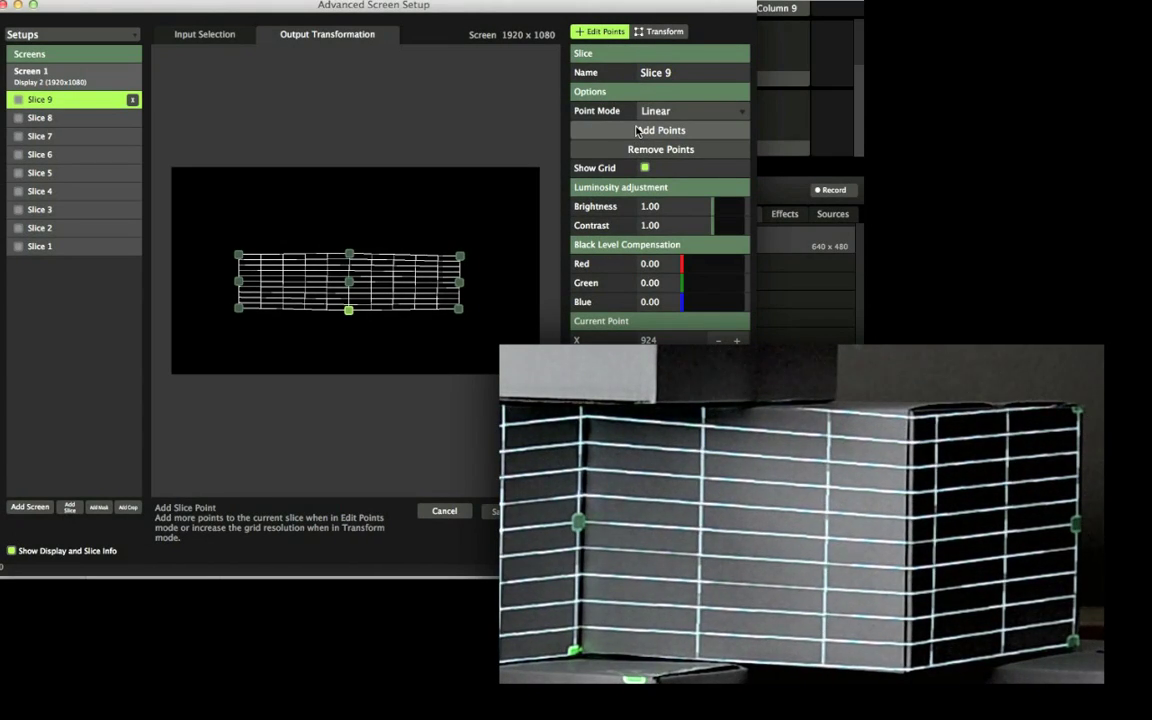
click(636, 131)
drag(391, 244, 411, 321)
key(shift+Right)
key(shift+Right)
Nudge the box-corner points of Slice 9 so it bends around the middle row's corner.
click(410, 257)
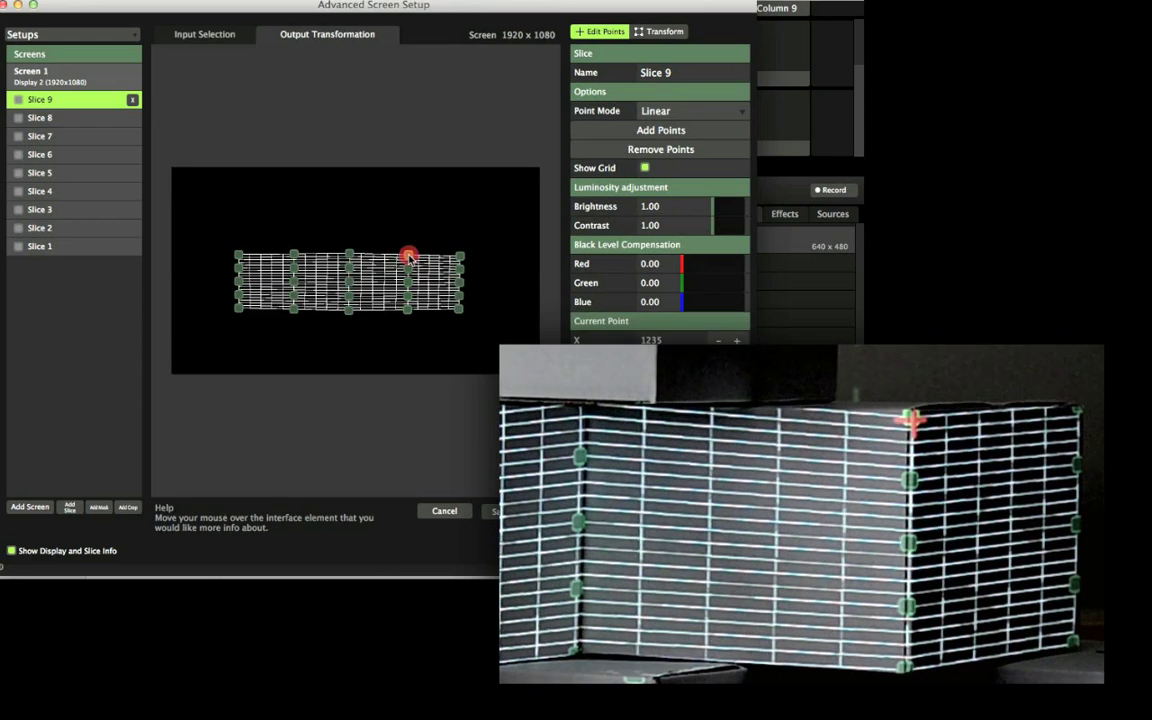
key(Left)
key(Up)
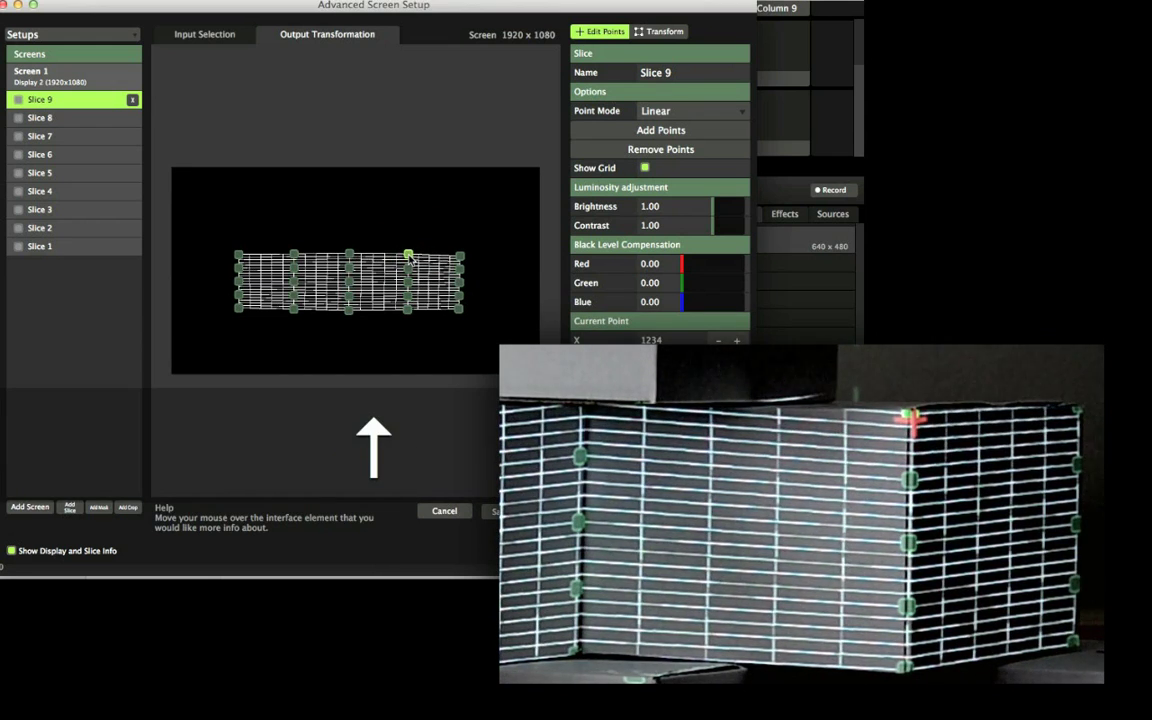
key(Down)
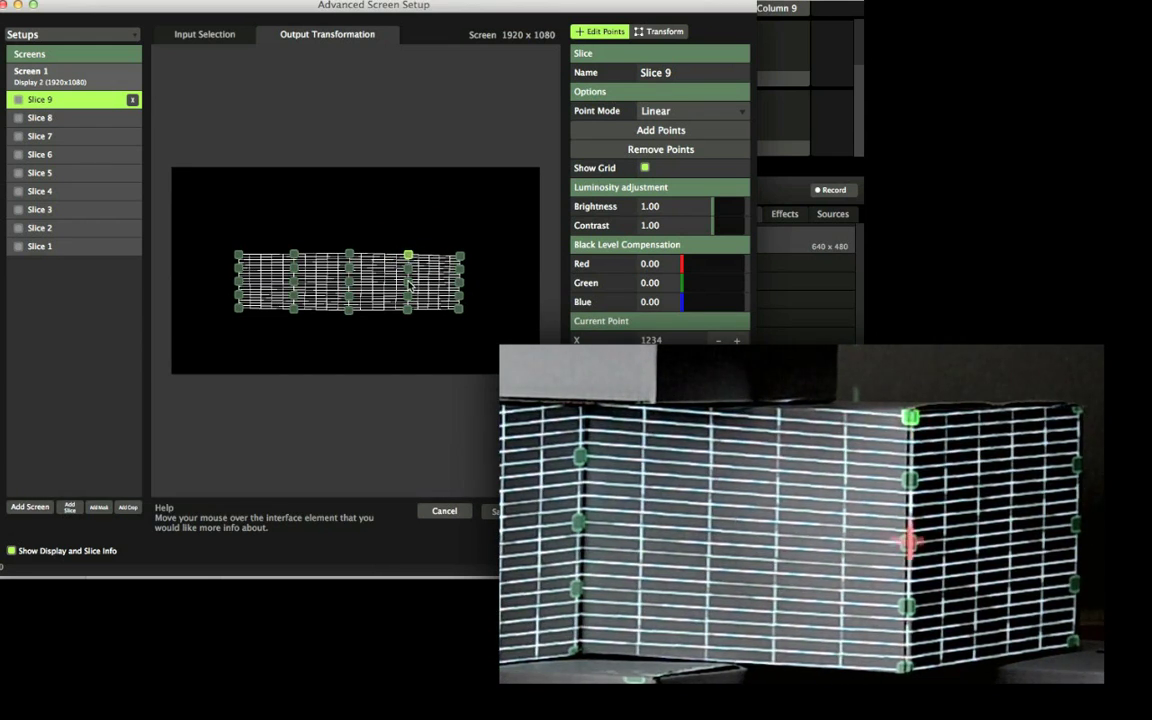
click(409, 270)
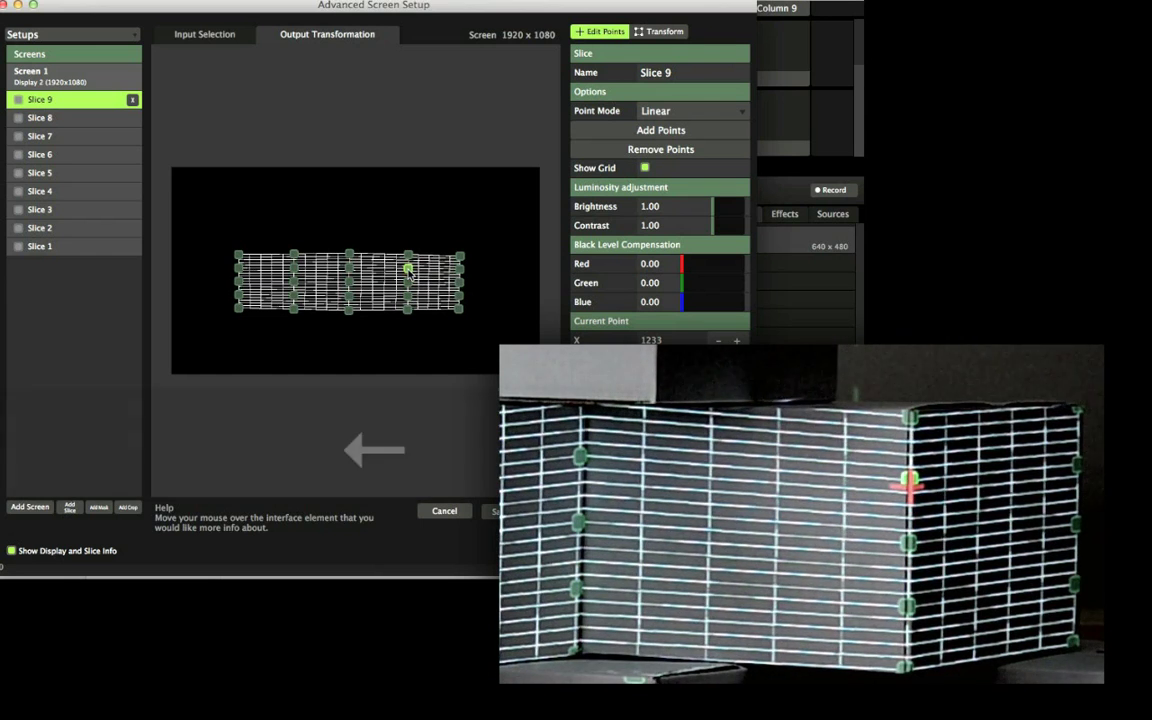
key(Left)
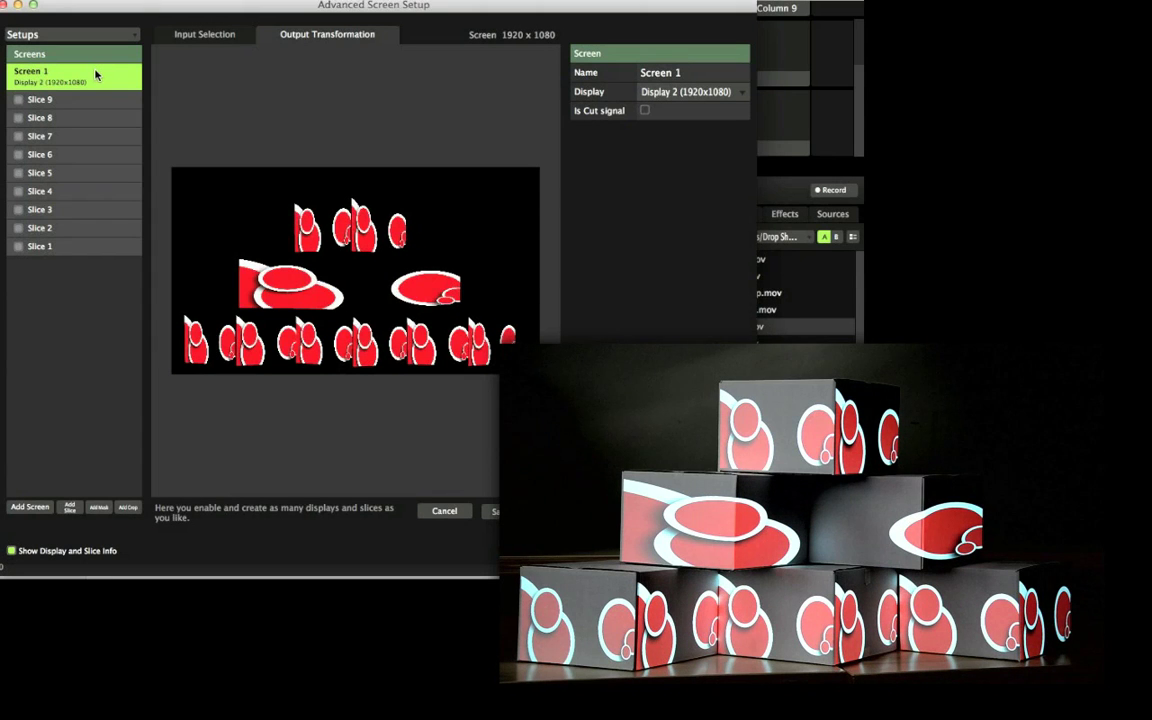
click(37, 100)
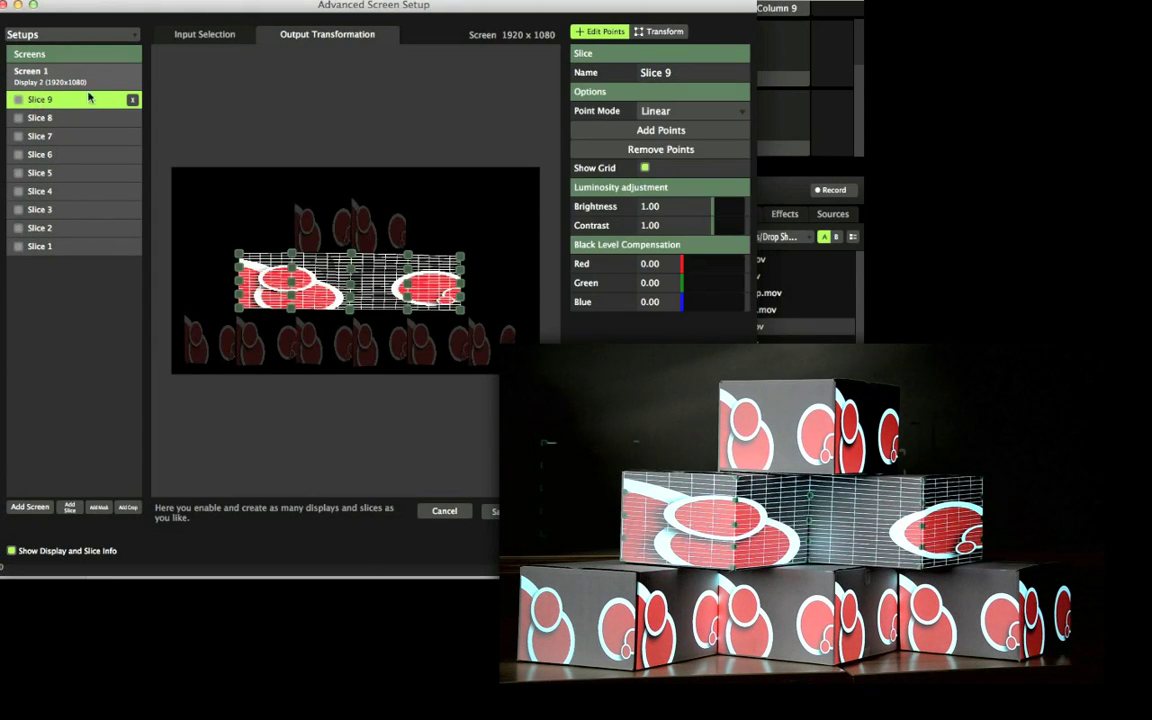
click(179, 33)
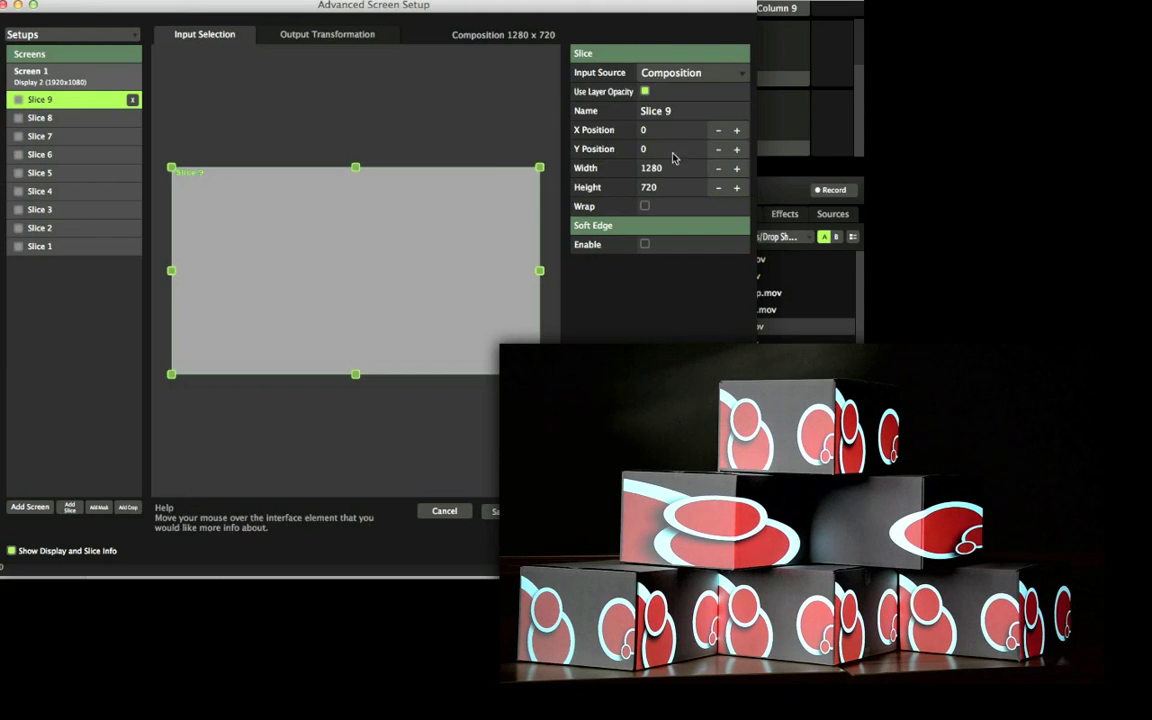
Set Slice 9's input height to 720/3 (240) and move it down to Y 109.
click(677, 186)
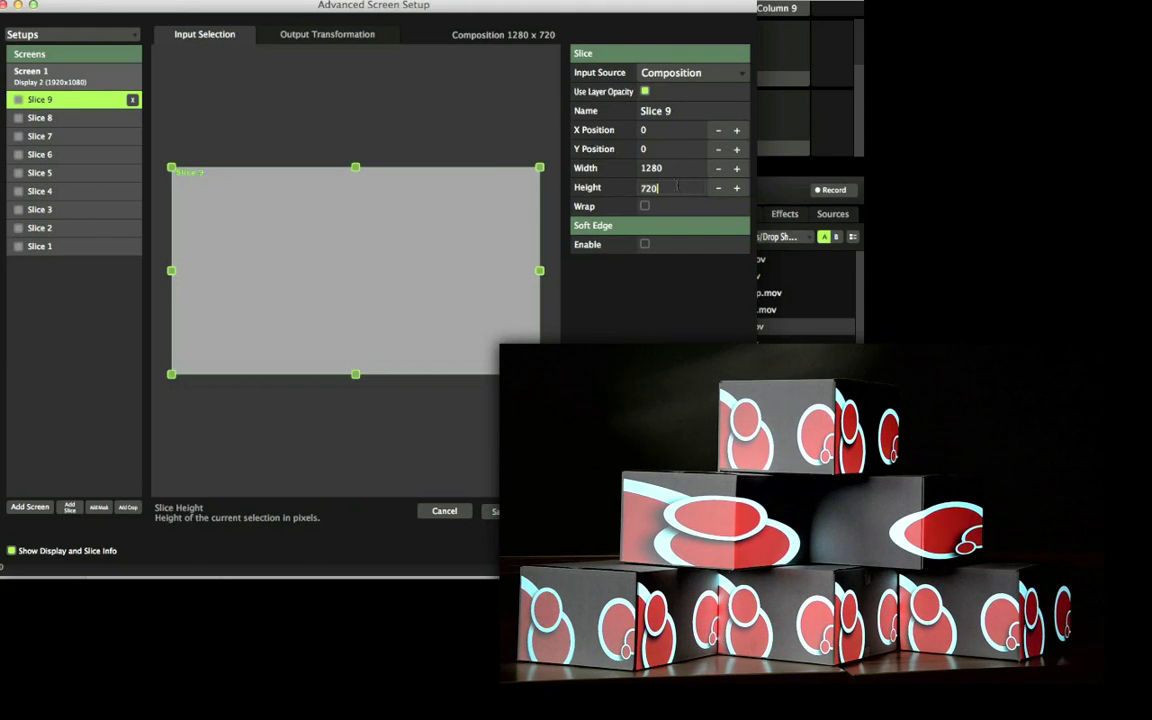
text(/3)
key(Return)
drag(378, 198, 382, 266)
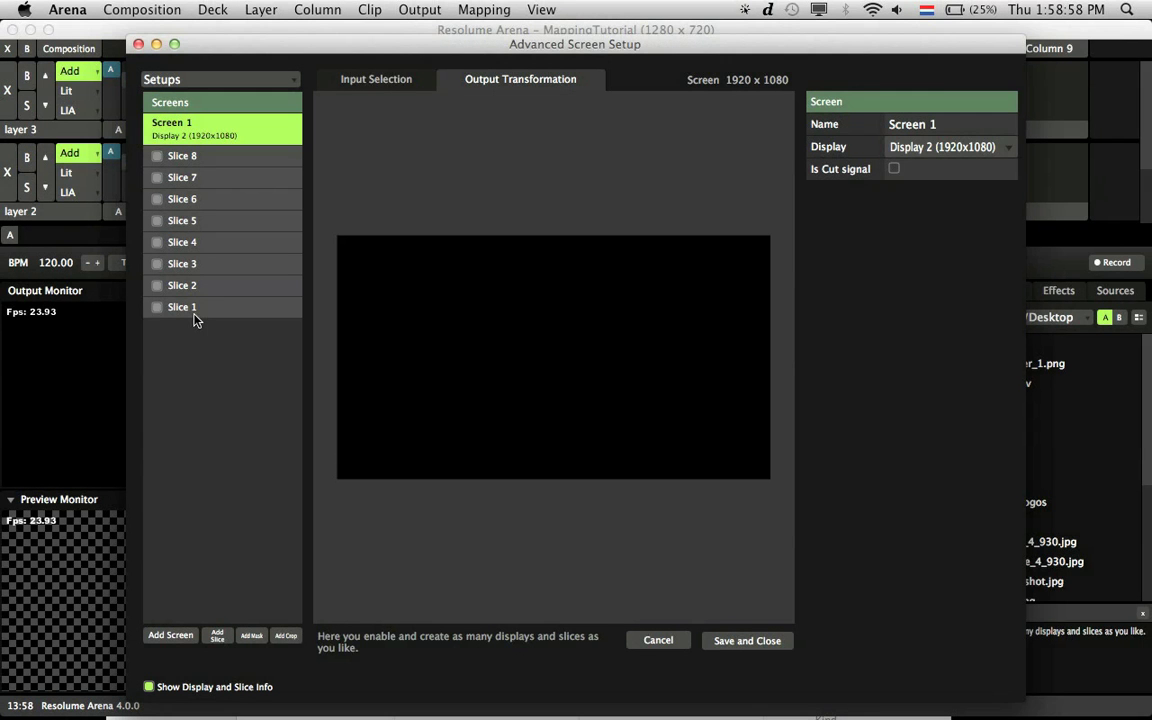
Move Slice 1 to the top of the slice list and rename it 'Top Left'.
click(193, 312)
drag(194, 314, 214, 154)
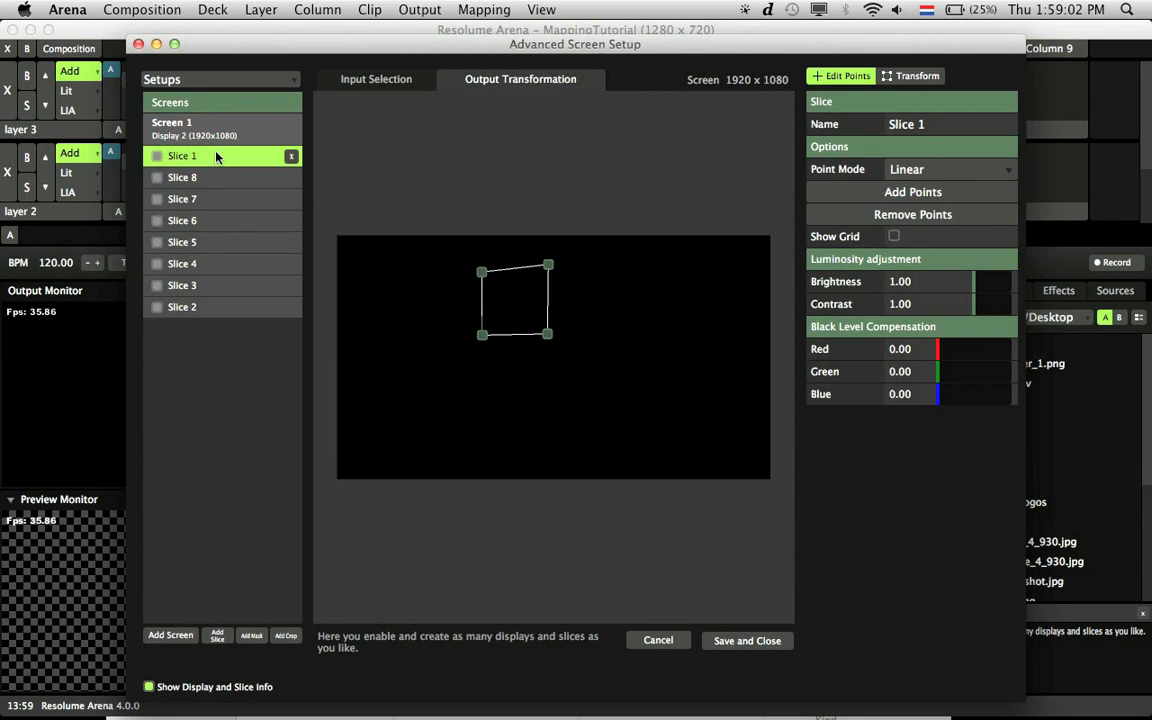
click(946, 123)
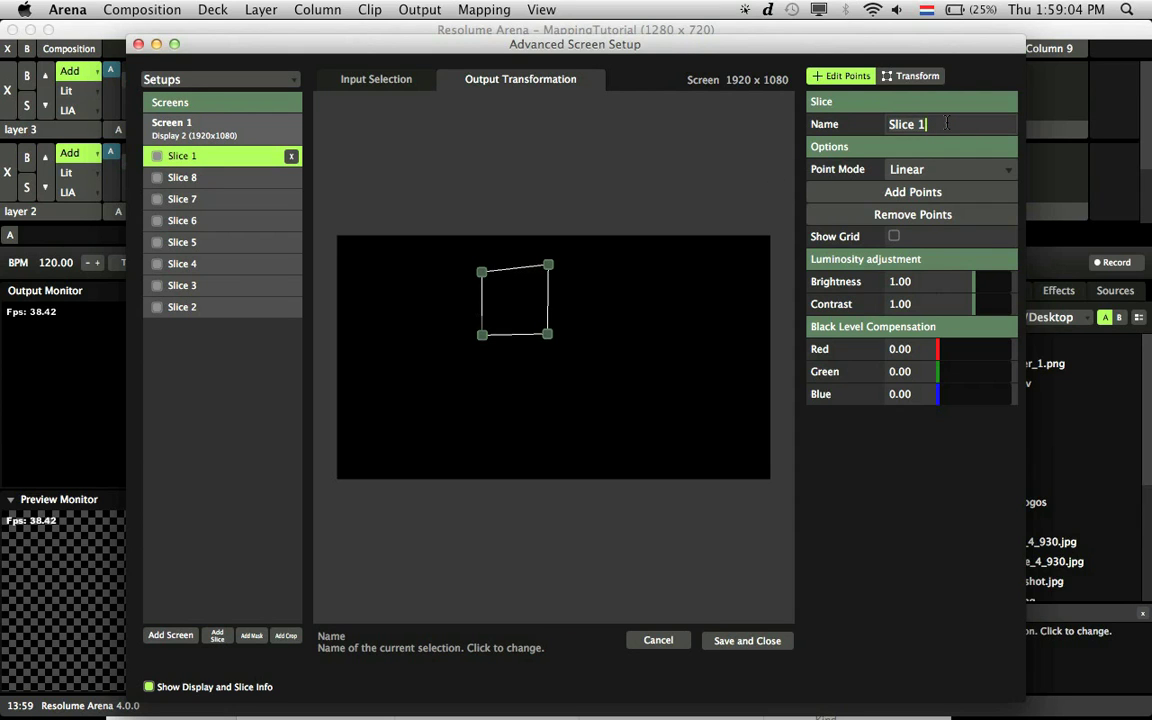
text(Top Left)
key(Return)
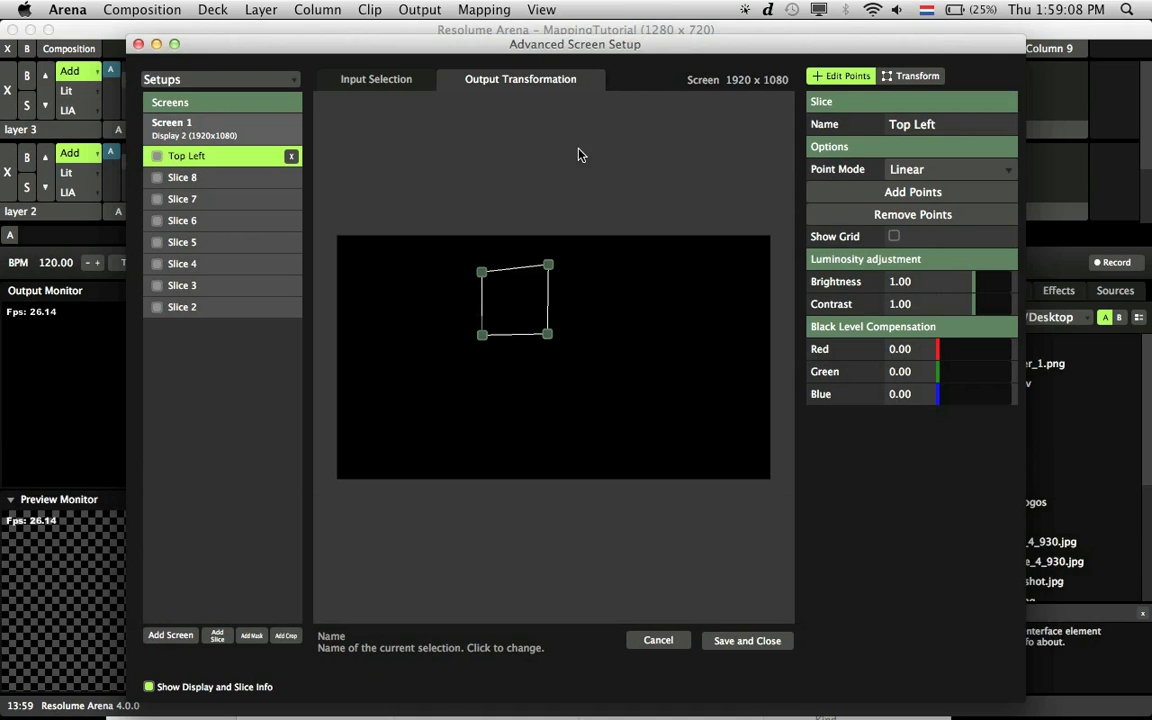
Move Slice 2 just below Top Left and rename it 'Top Right'.
drag(184, 312, 198, 171)
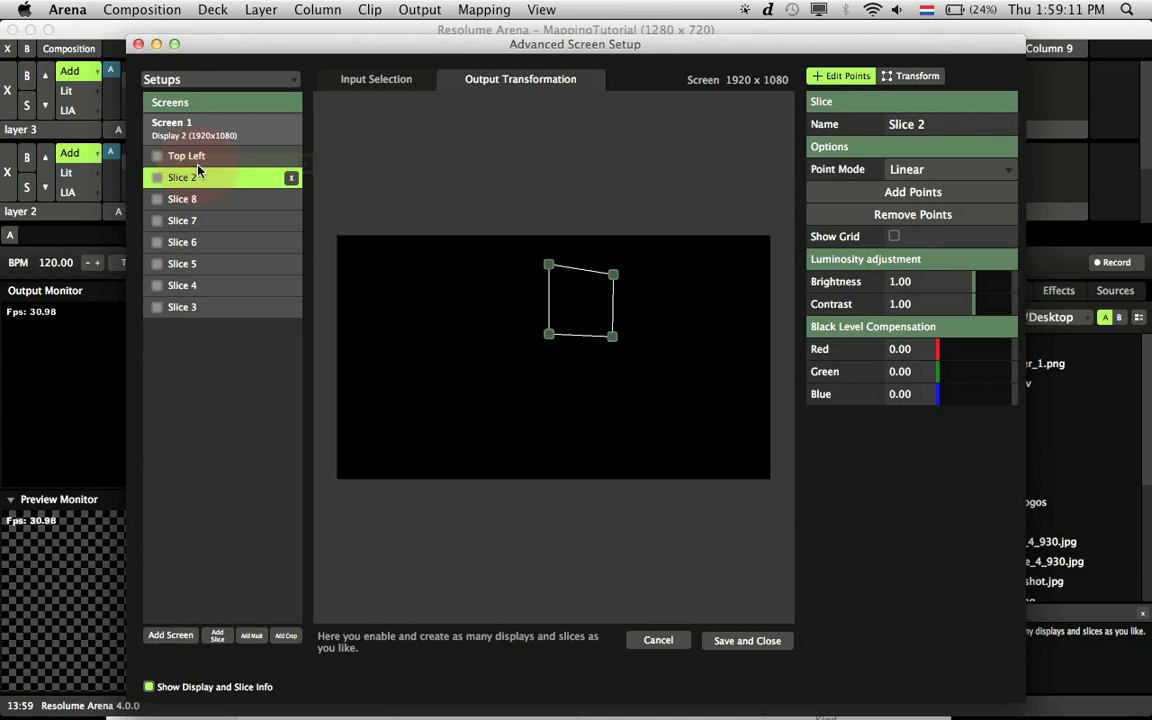
click(925, 125)
text(Top Right)
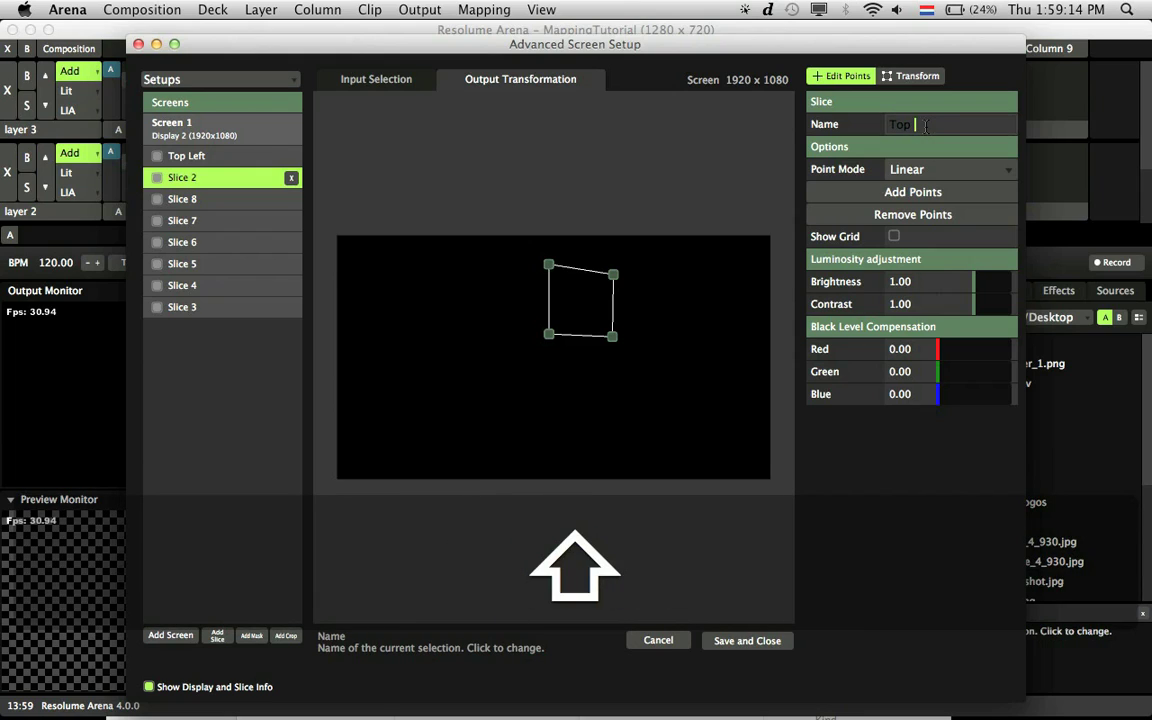
key(Return)
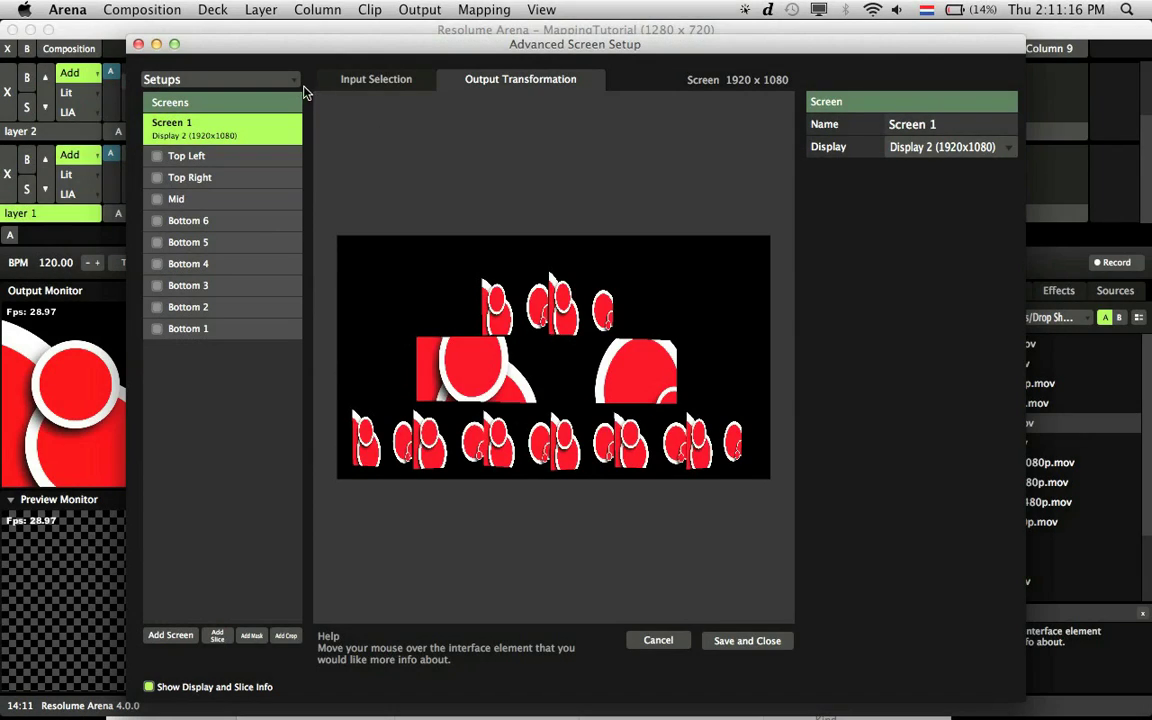
Save the screen setup as 'Pyramid' and close the Advanced Screen Setup.
click(291, 80)
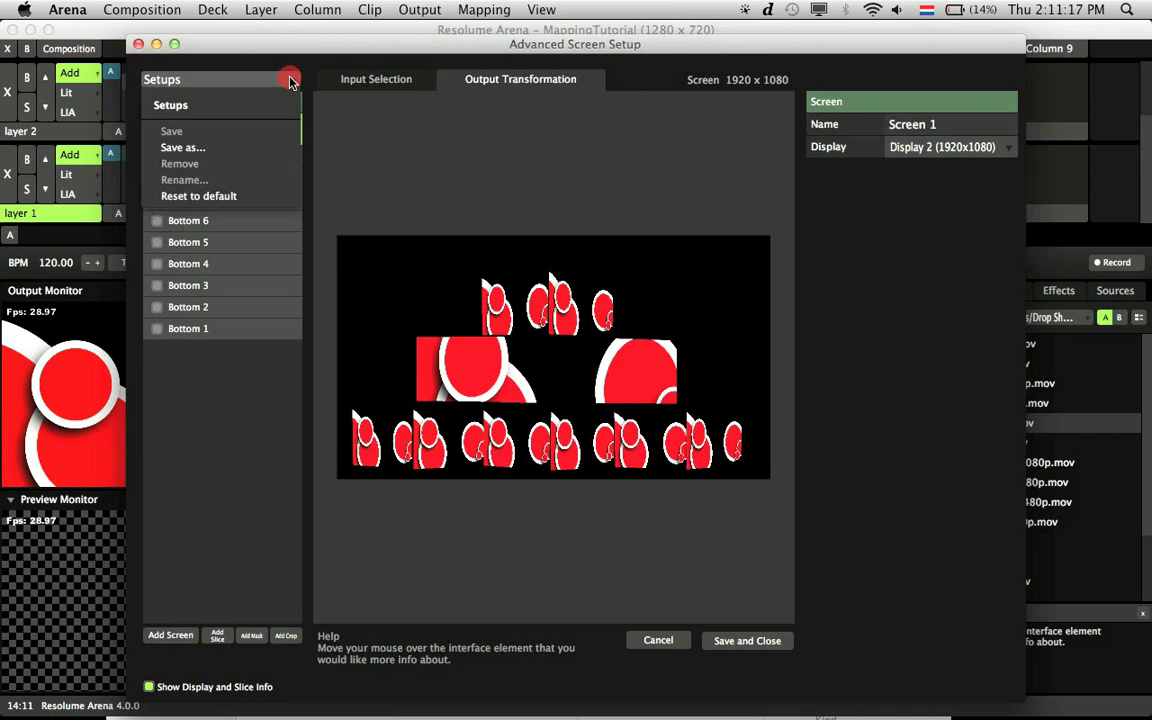
click(237, 147)
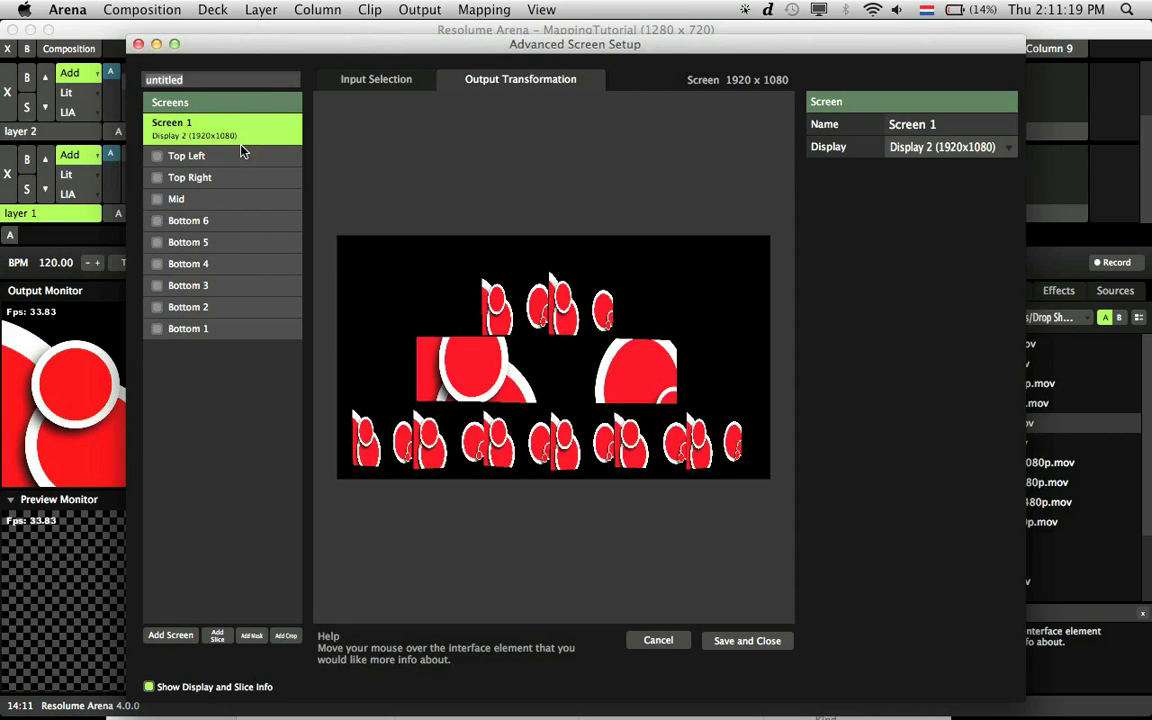
text(P)
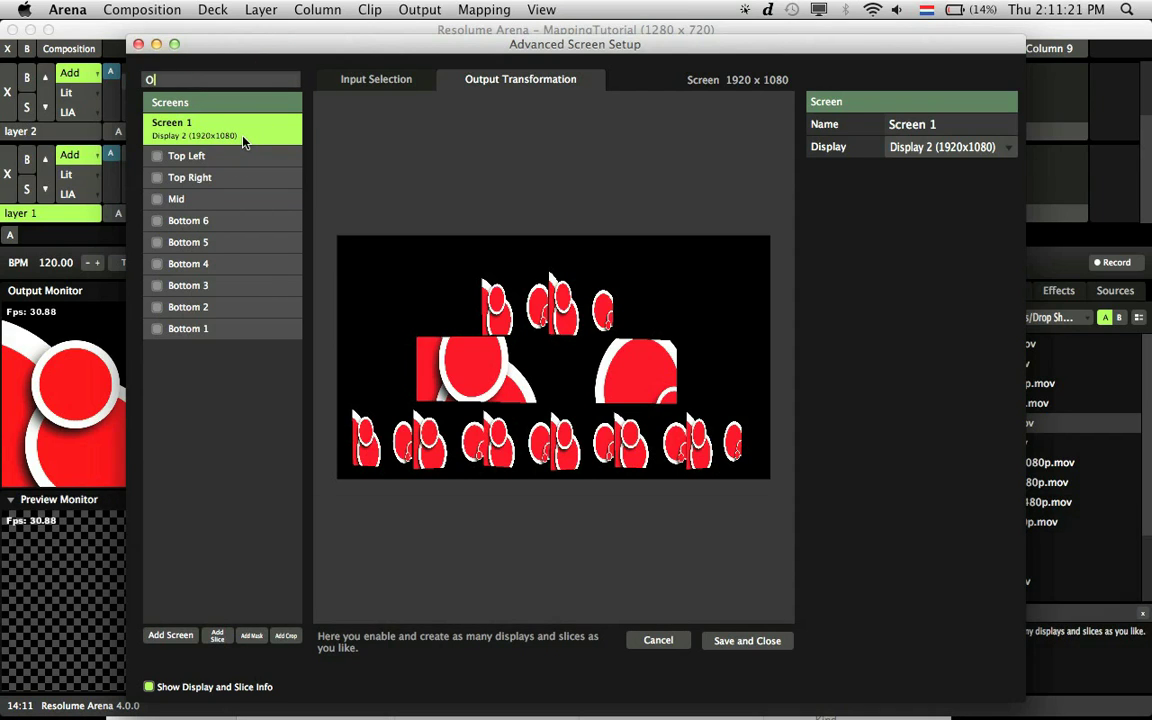
text(yramid)
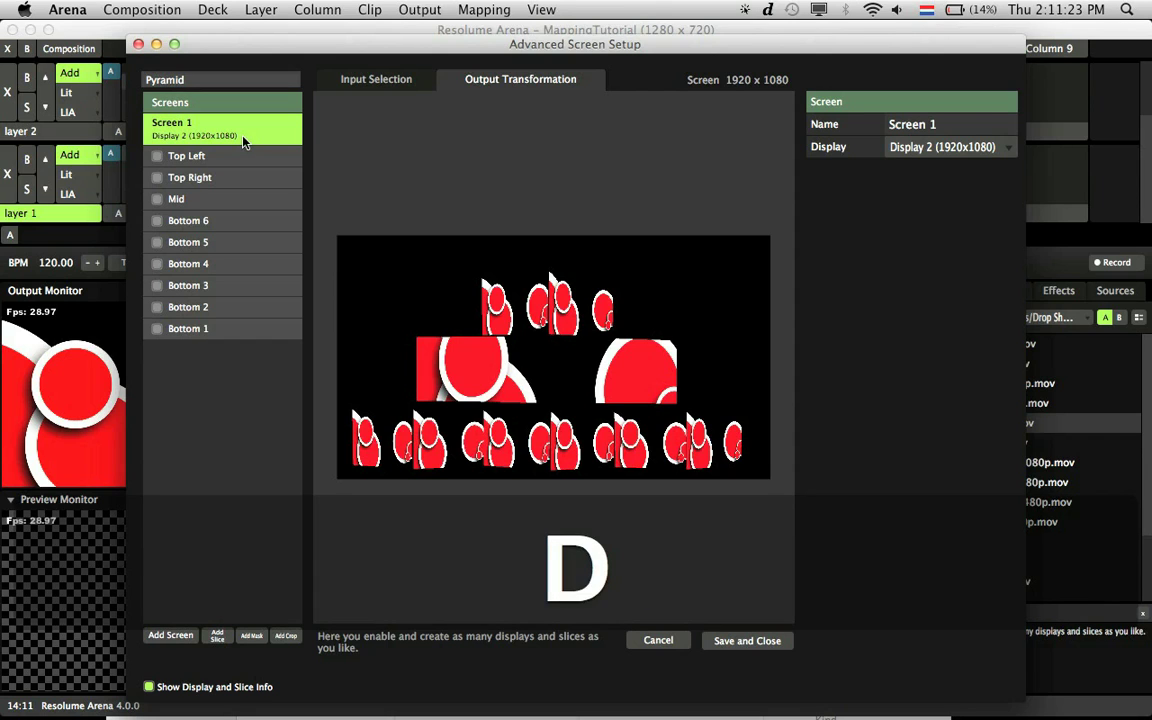
key(Return)
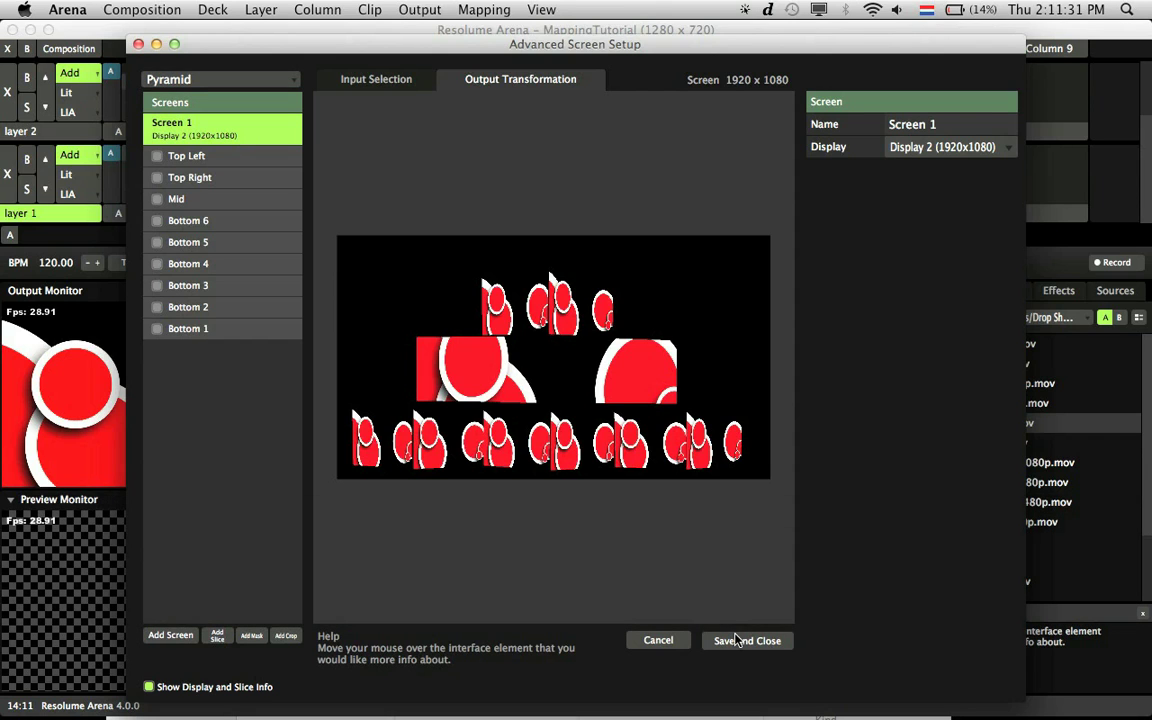
click(730, 641)
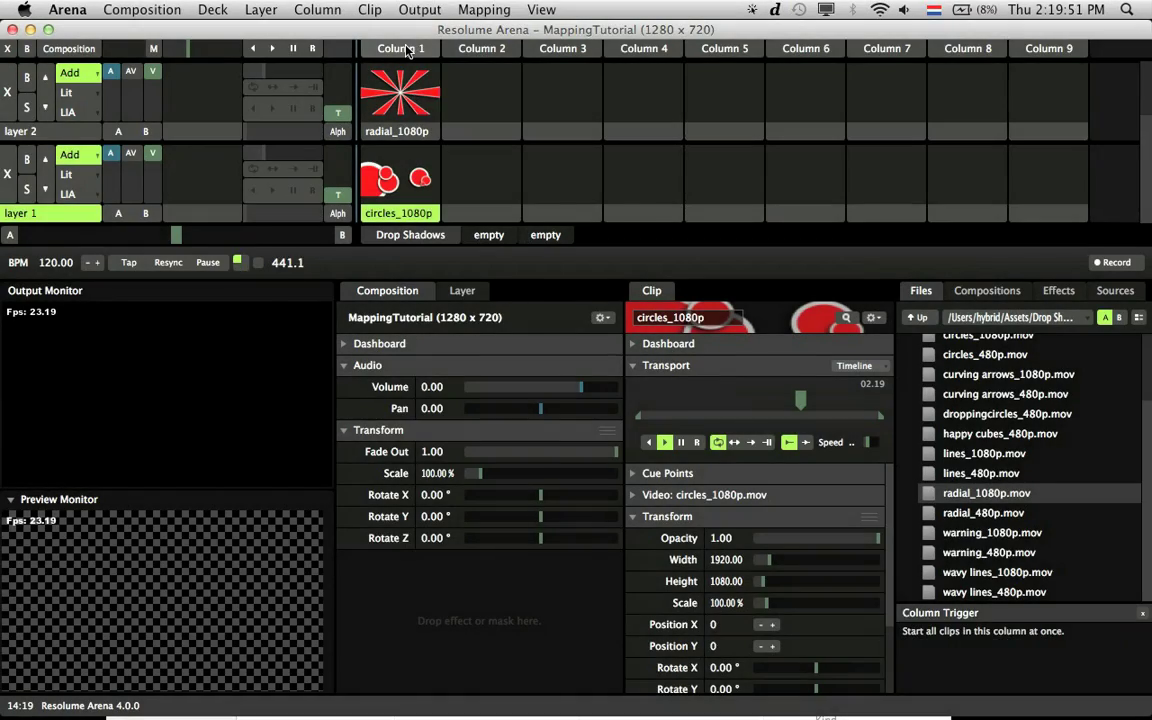
Trigger the Column 1 clips and reopen the Pyramid Advanced Screen Setup to view the mapping.
click(400, 48)
click(419, 9)
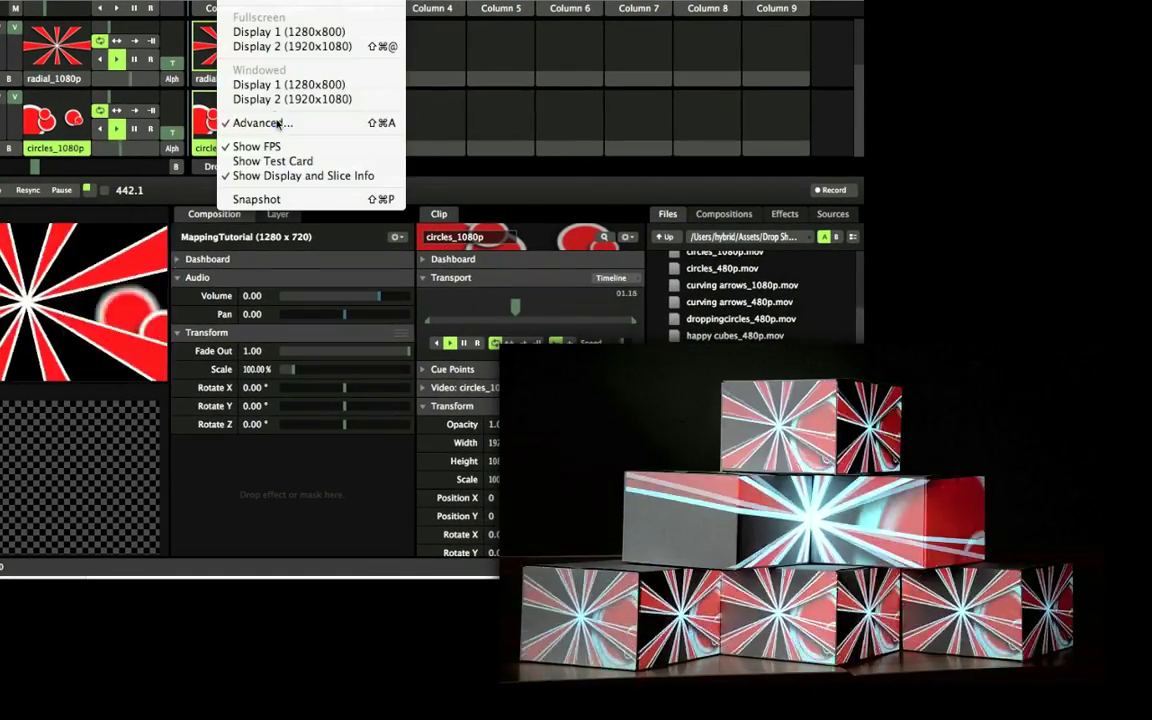
click(278, 123)
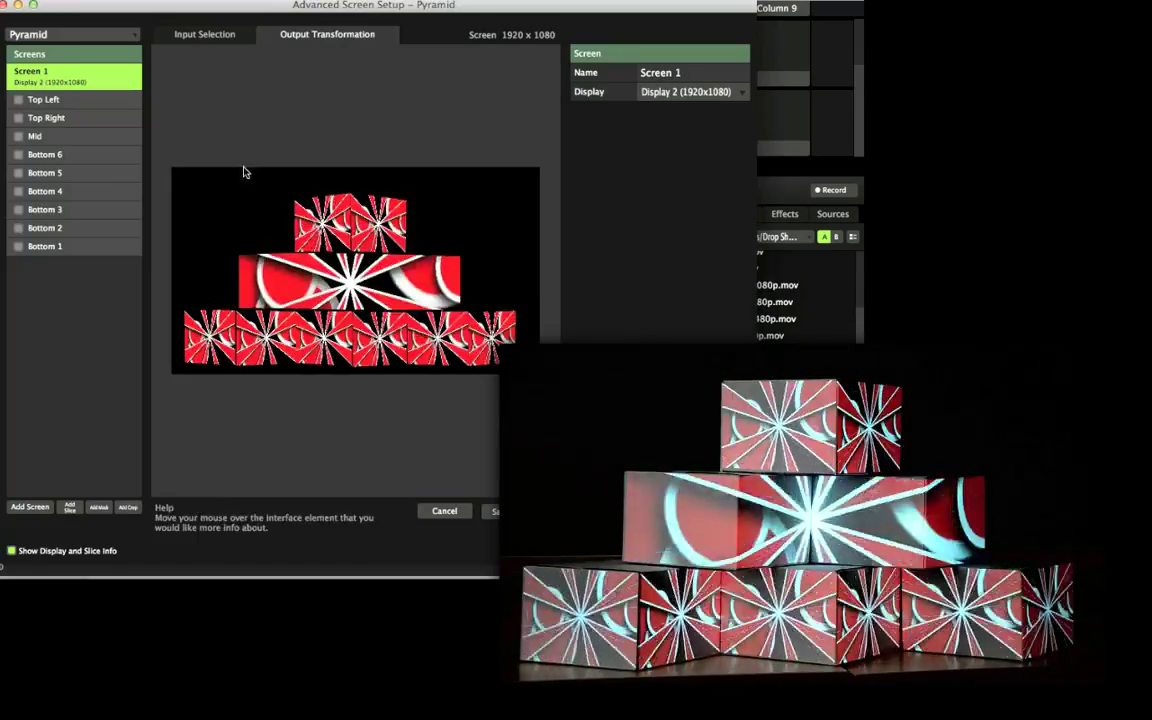
Set the Mid slice's input source to Layer 2.
click(52, 137)
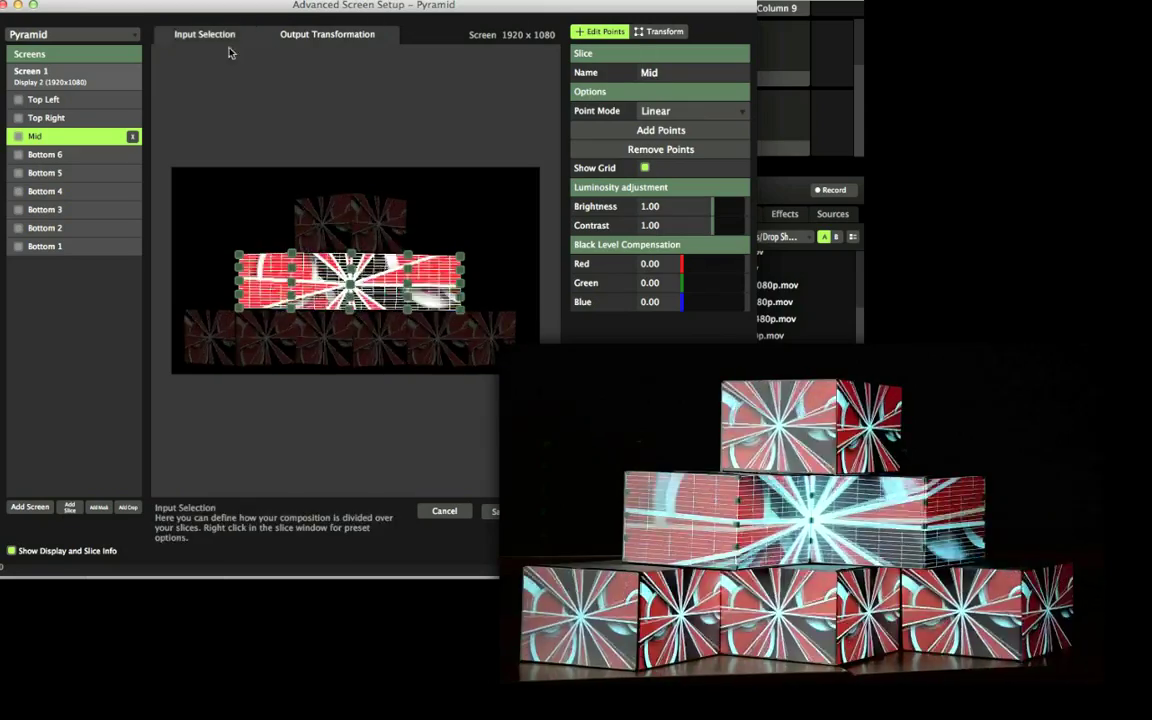
click(226, 40)
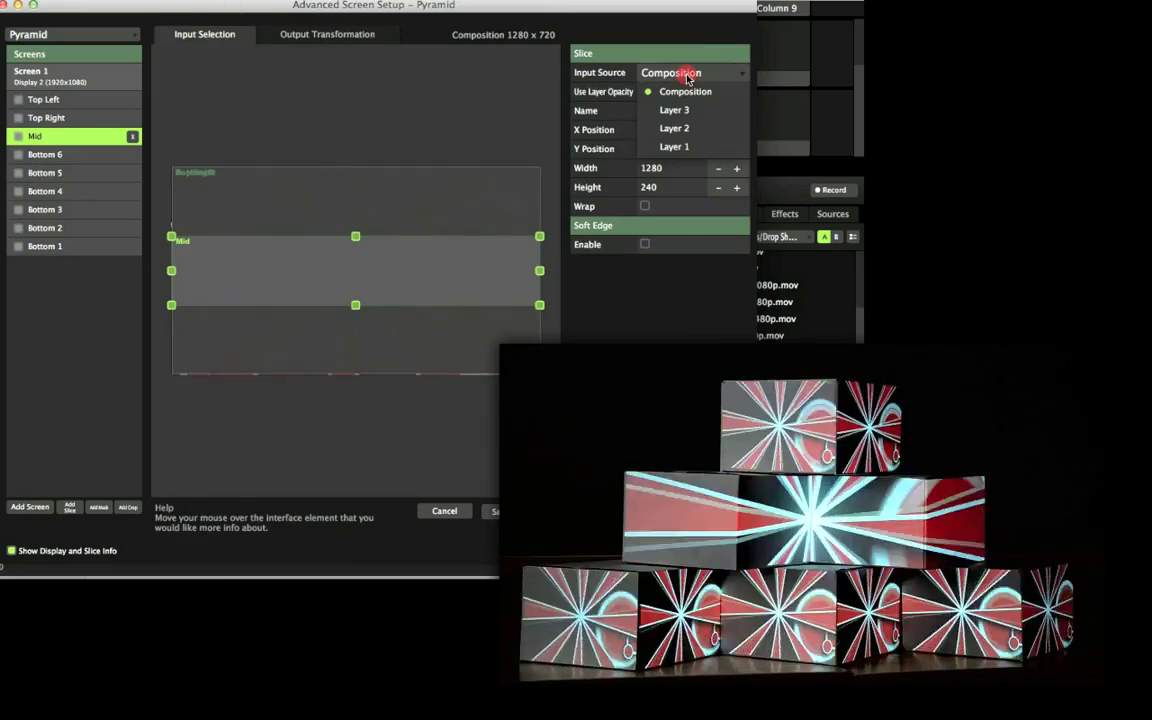
click(686, 130)
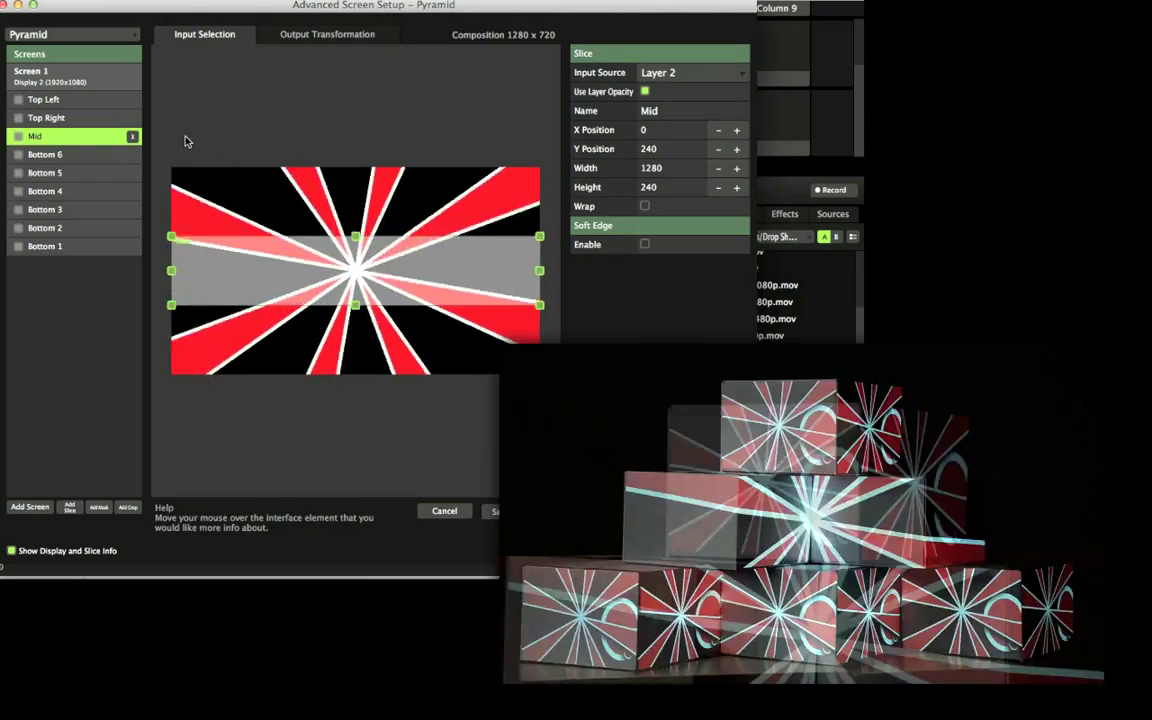
Set the Top Left, Top Right and Bottom 6 slices' input source to Layer 1.
click(46, 101)
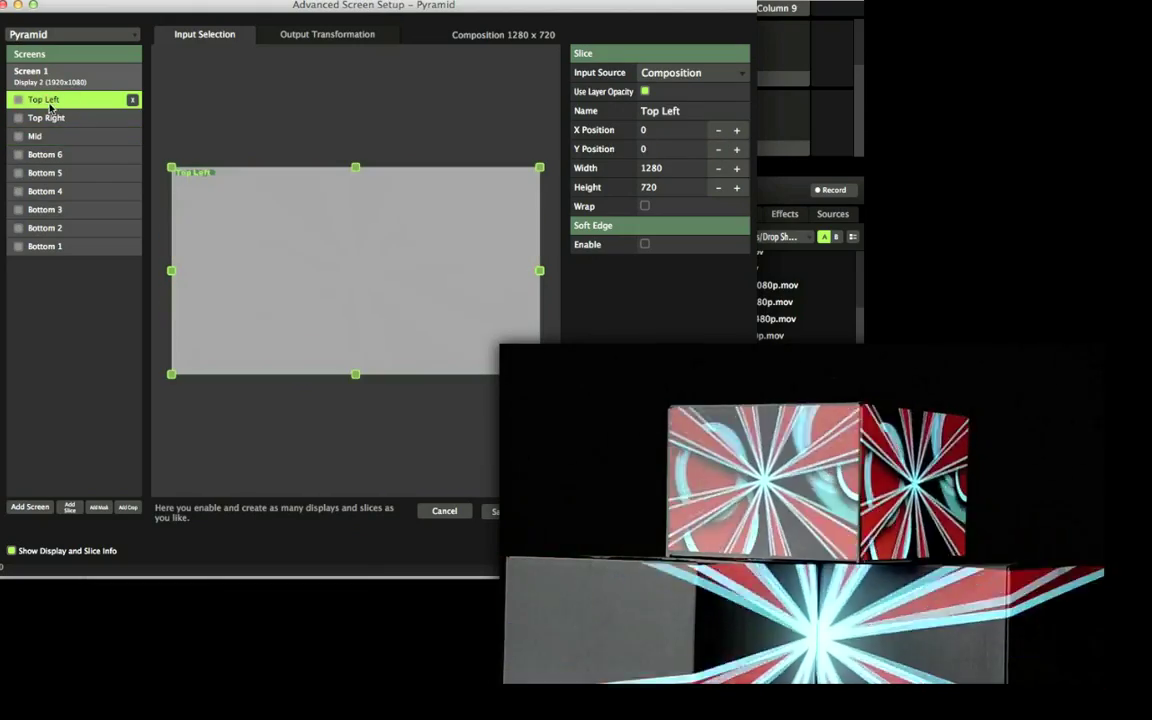
click(672, 147)
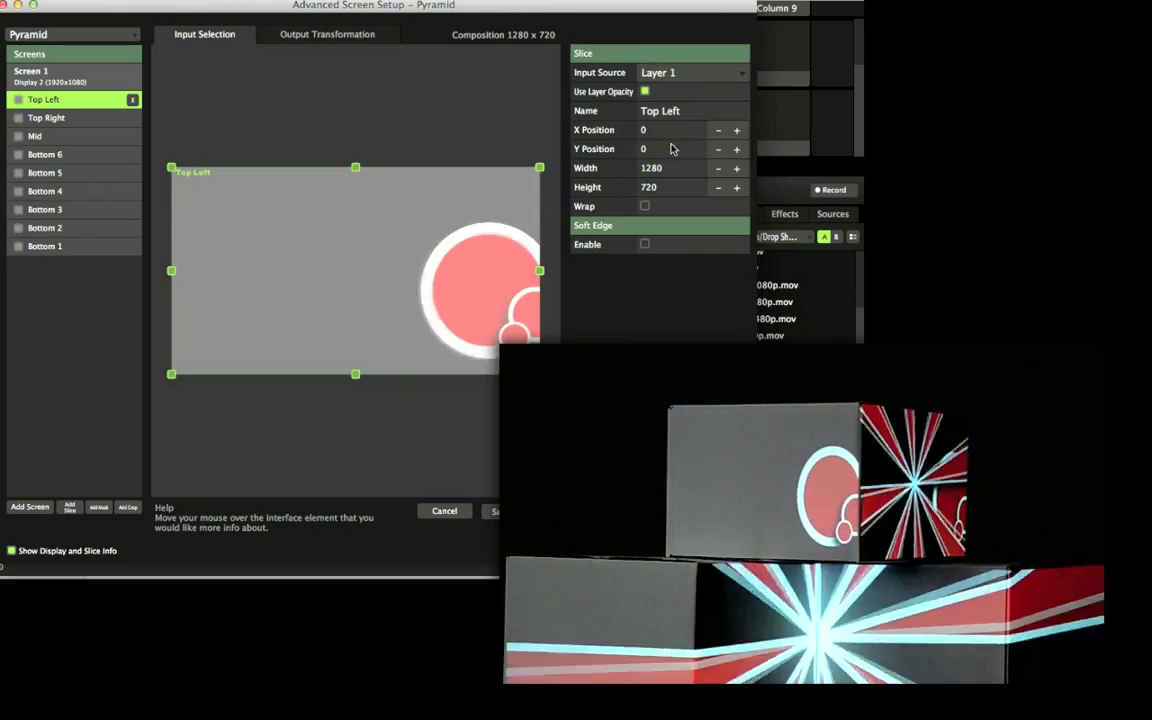
click(45, 119)
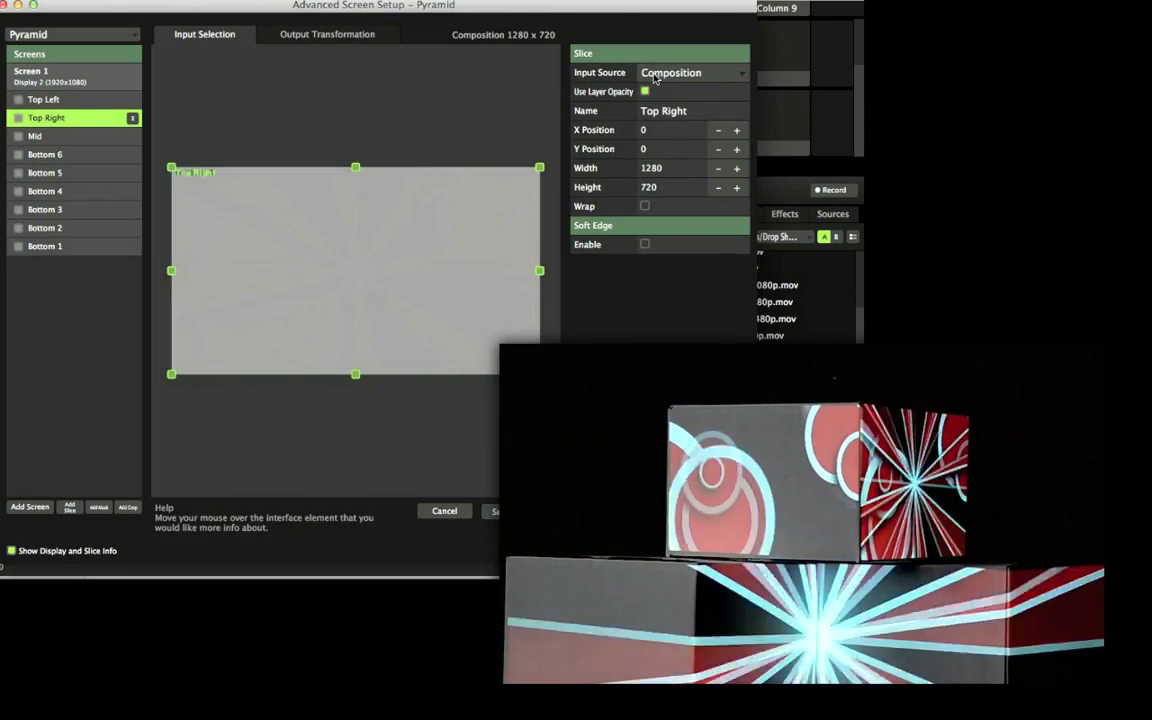
click(668, 145)
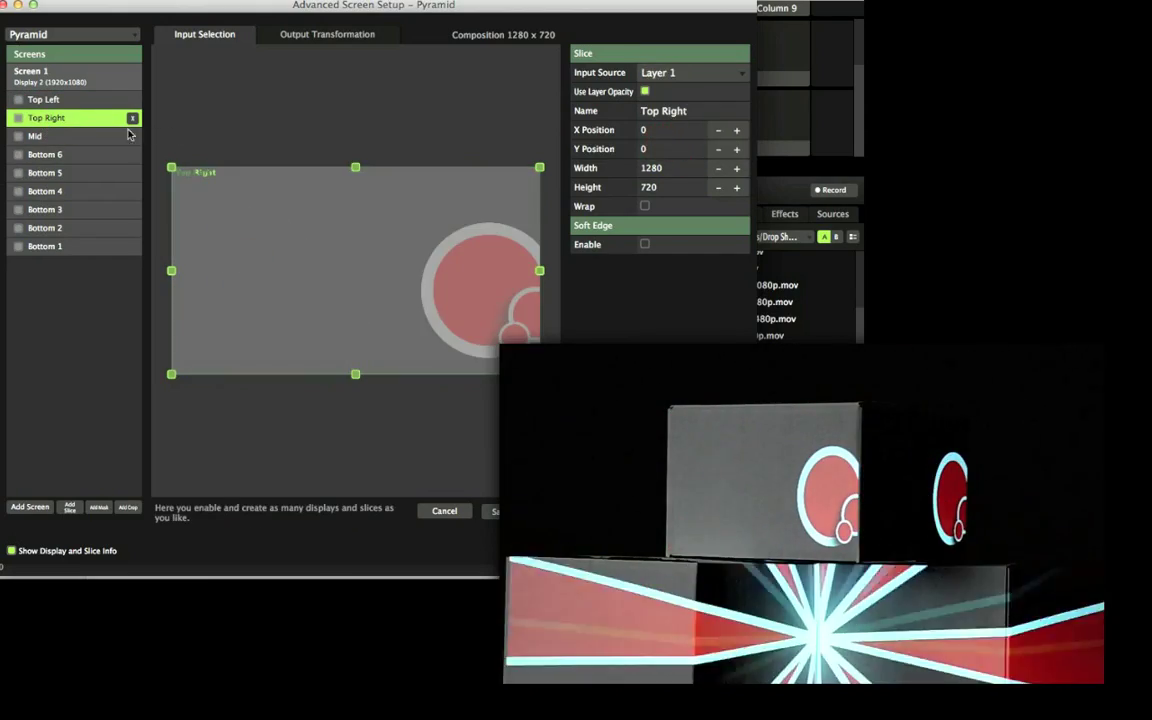
click(68, 155)
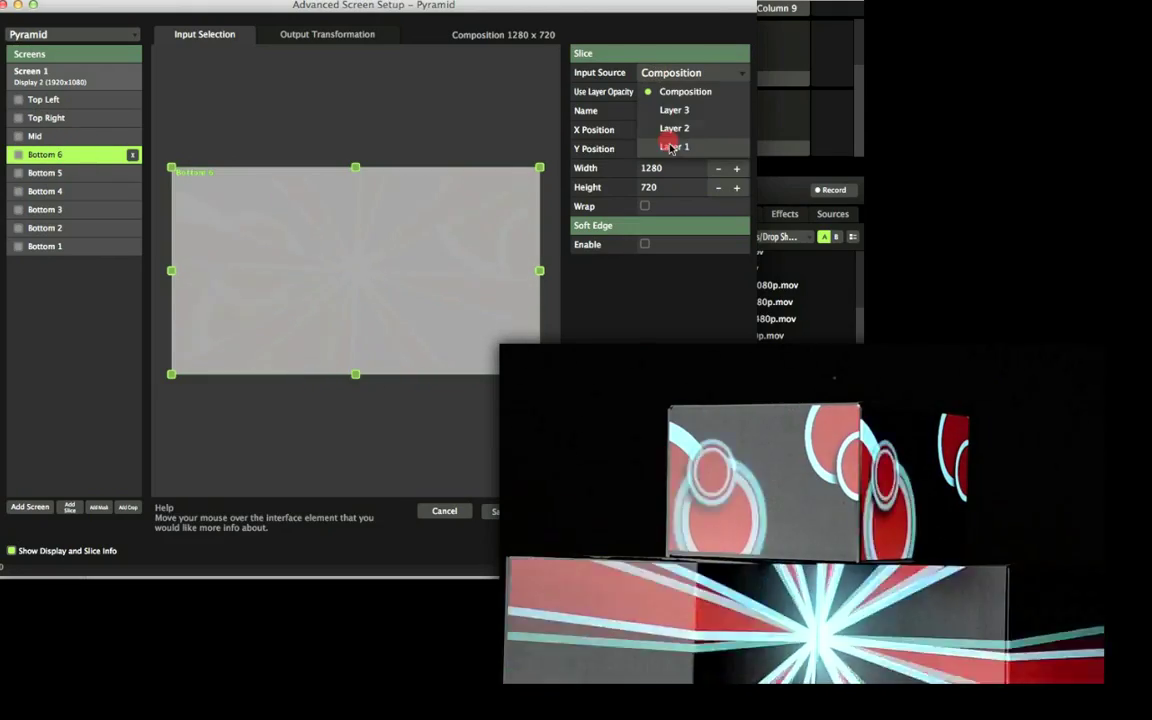
click(672, 147)
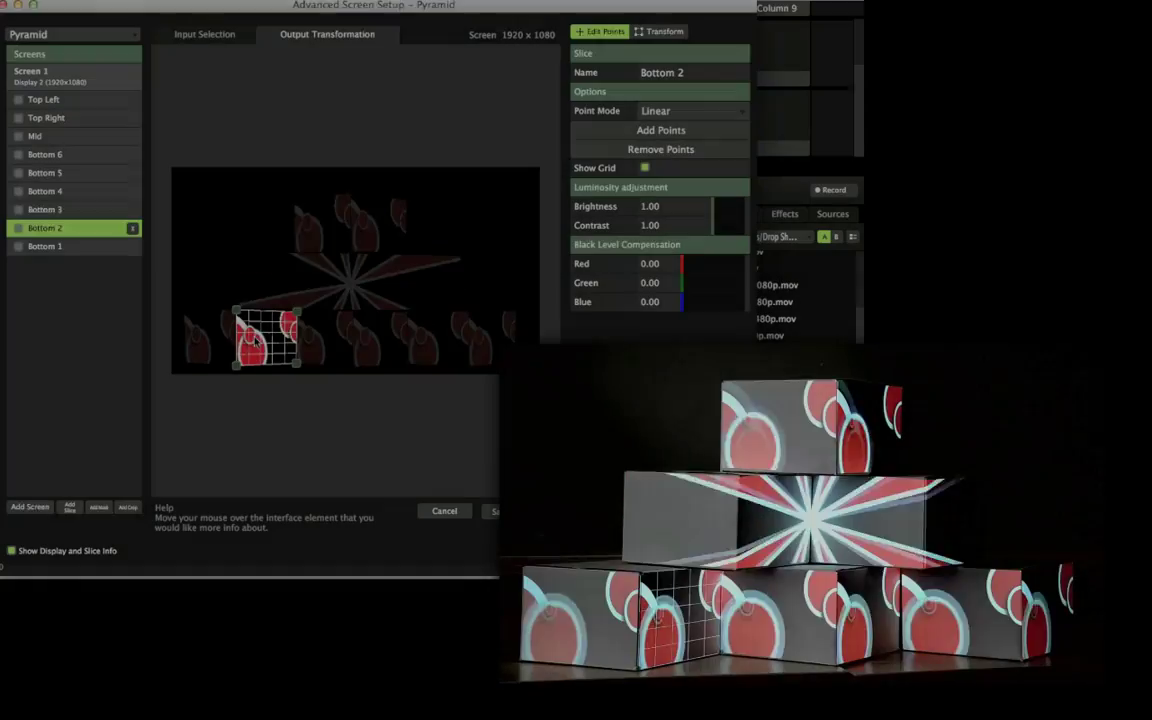
Apply Flip X to the Bottom 2 and Bottom 4 slices.
right_click(258, 186)
click(285, 191)
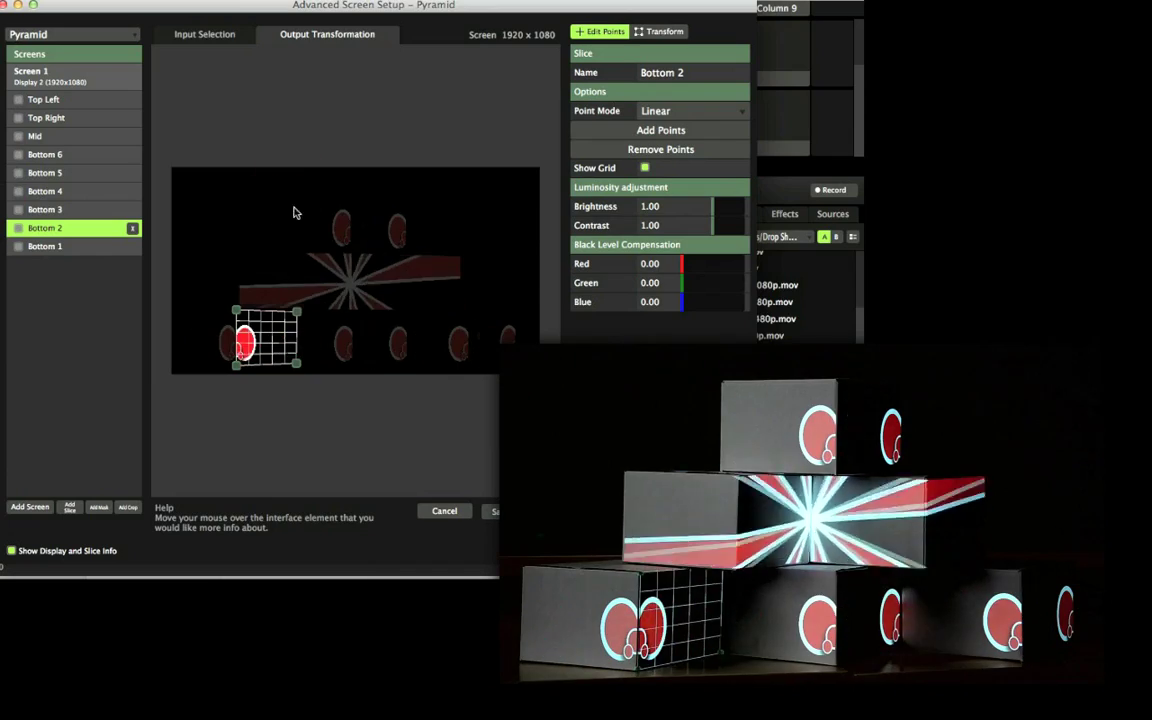
click(375, 345)
right_click(378, 337)
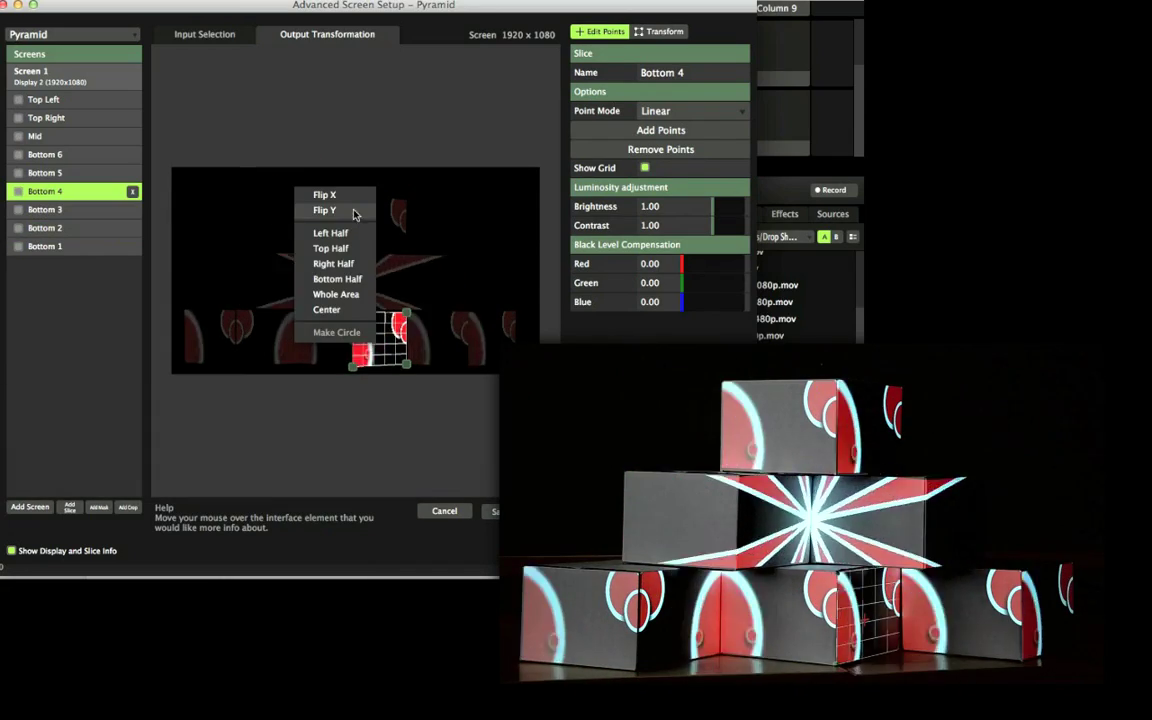
click(342, 203)
Apply Flip X to the Bottom 6 and Top Right slices, then view all of Screen 1.
click(490, 325)
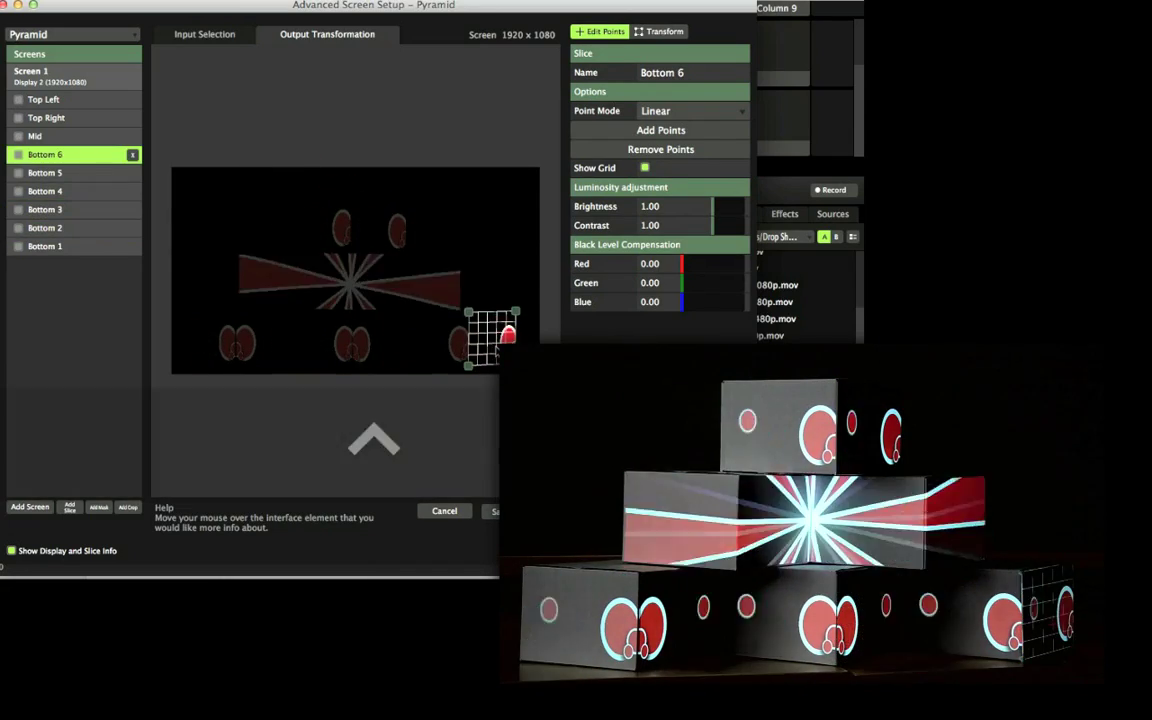
right_click(493, 313)
click(447, 203)
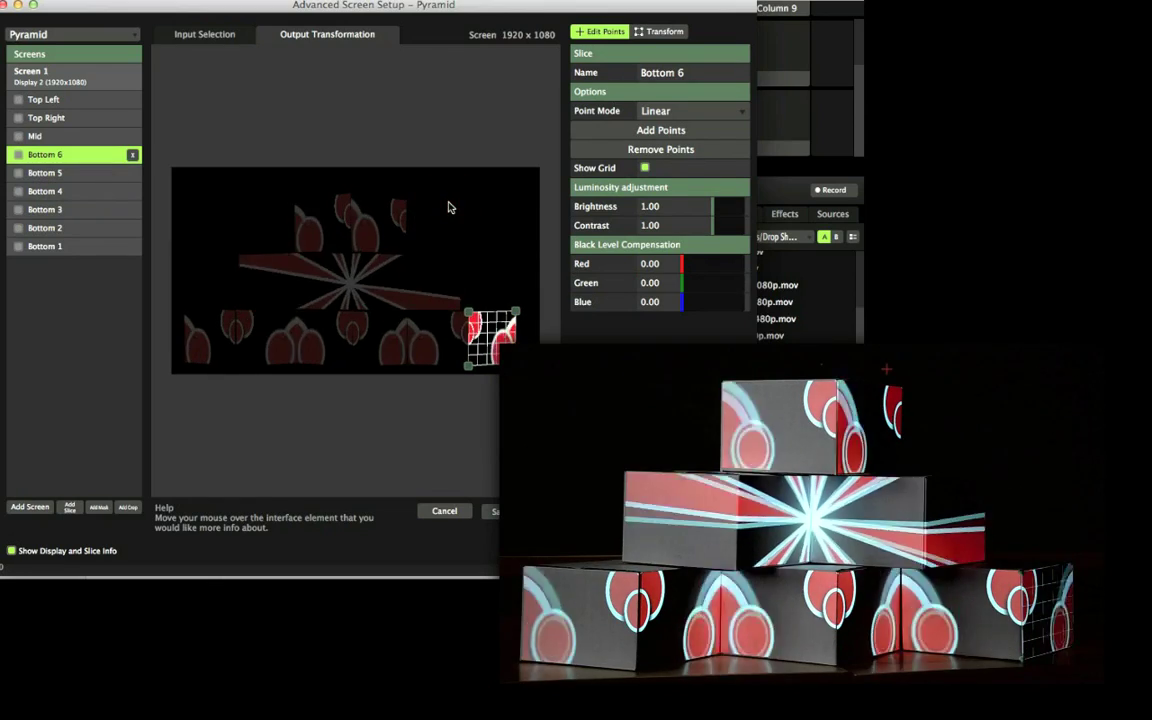
click(376, 218)
right_click(375, 219)
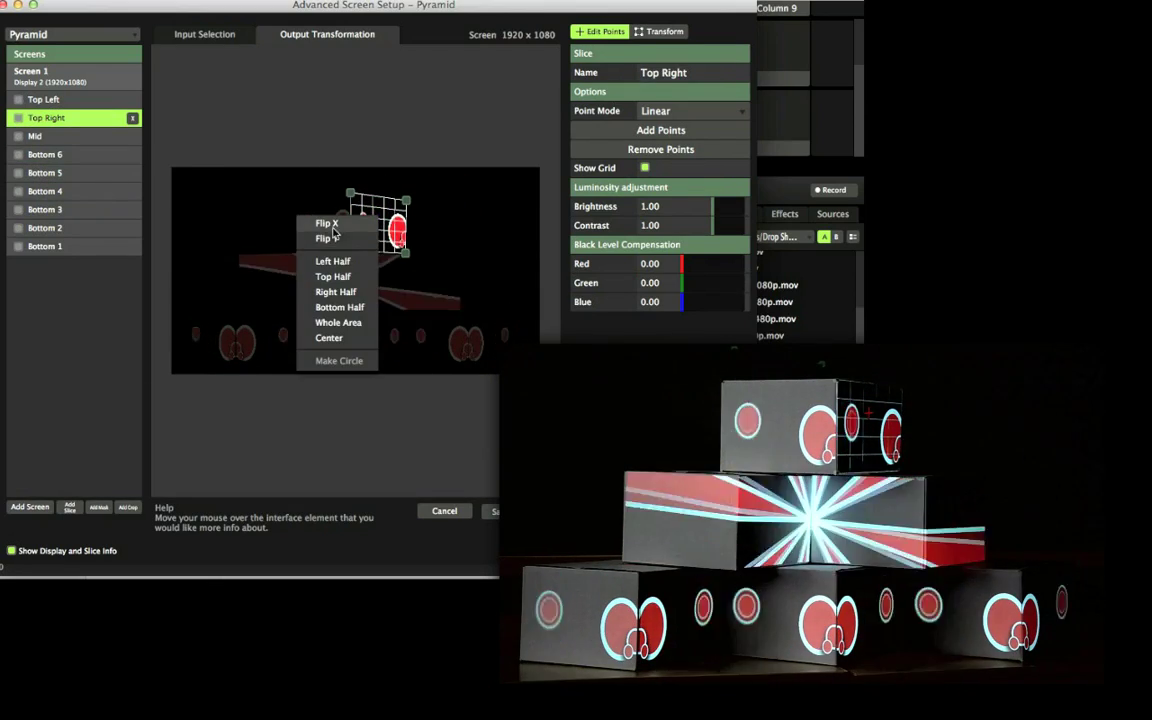
click(372, 223)
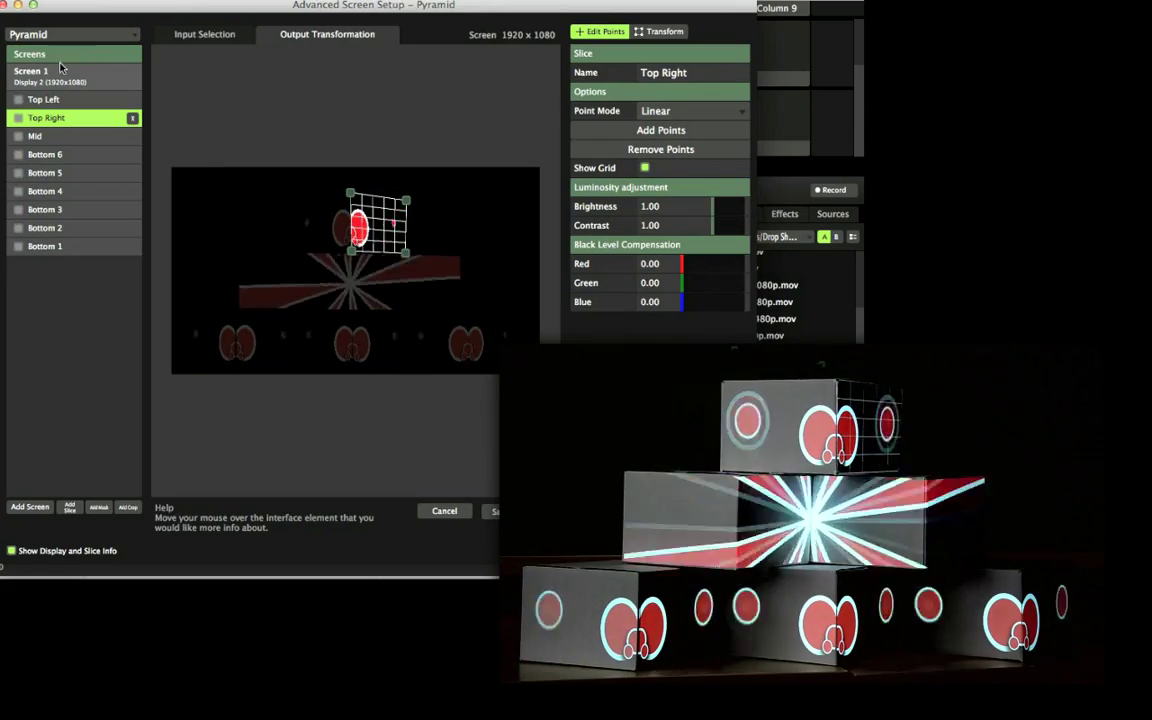
click(57, 72)
Save the updated inputs and flips to the Pyramid setup via Setups > Save Pyramid.
click(63, 36)
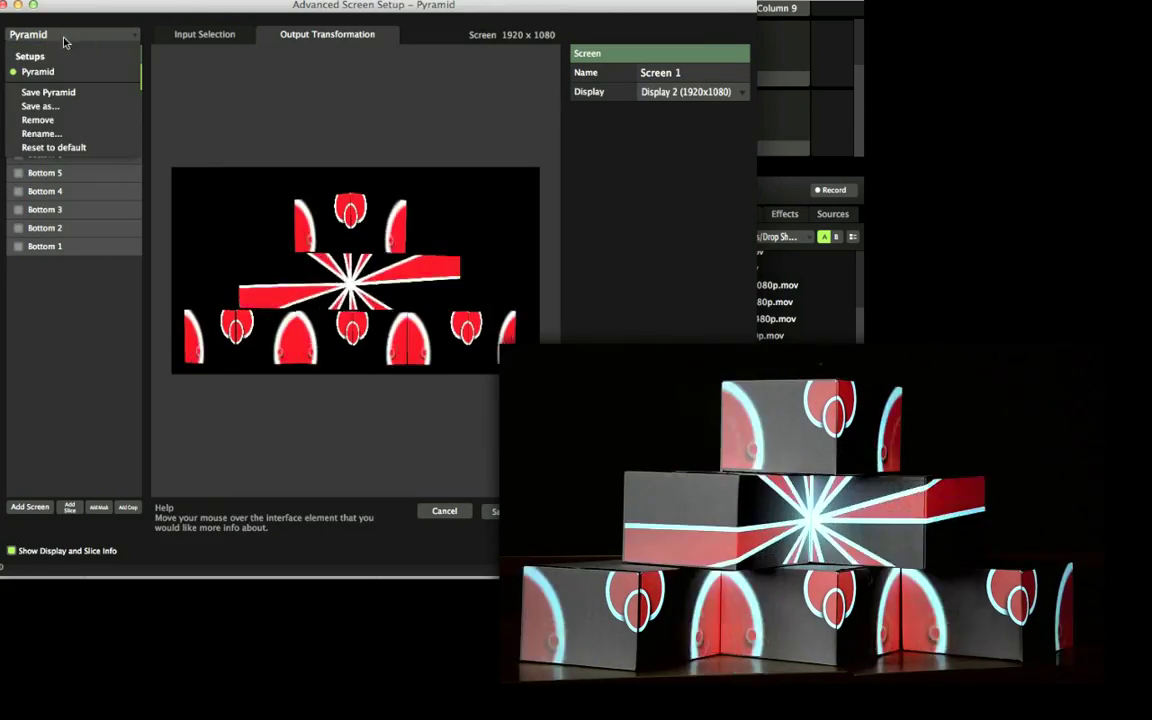
click(54, 93)
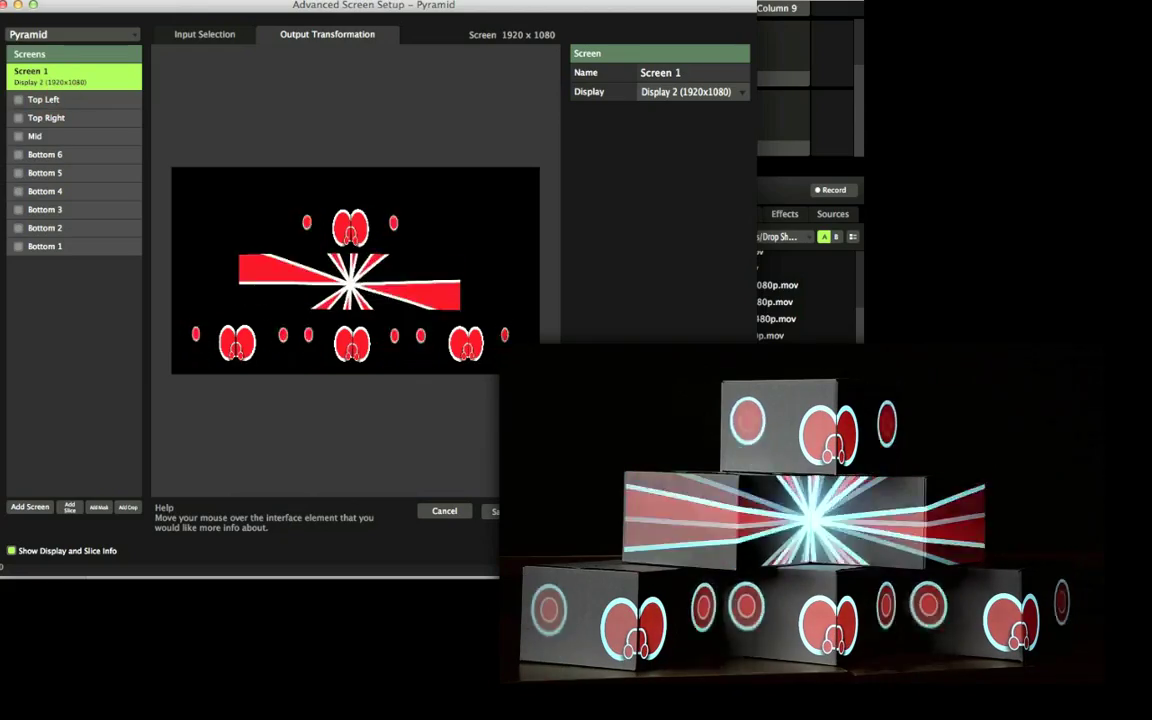